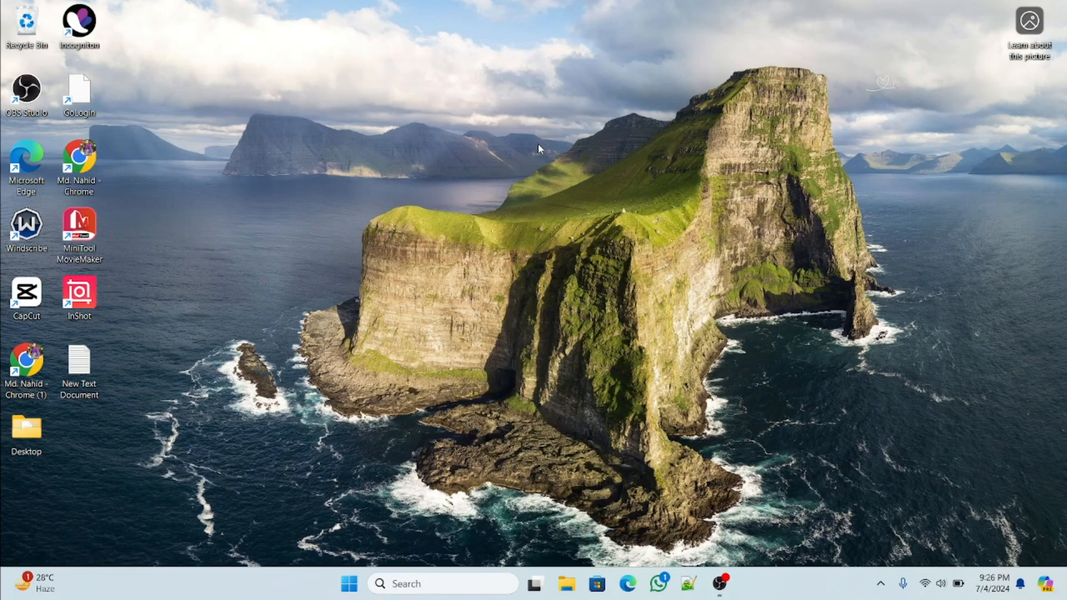
right_click(538, 143)
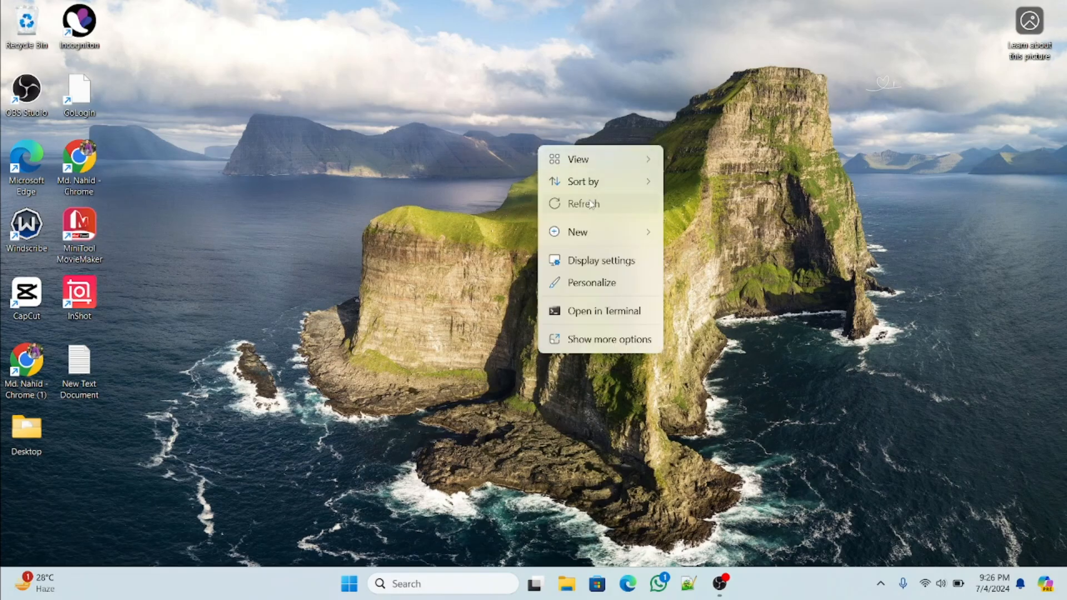
click(588, 200)
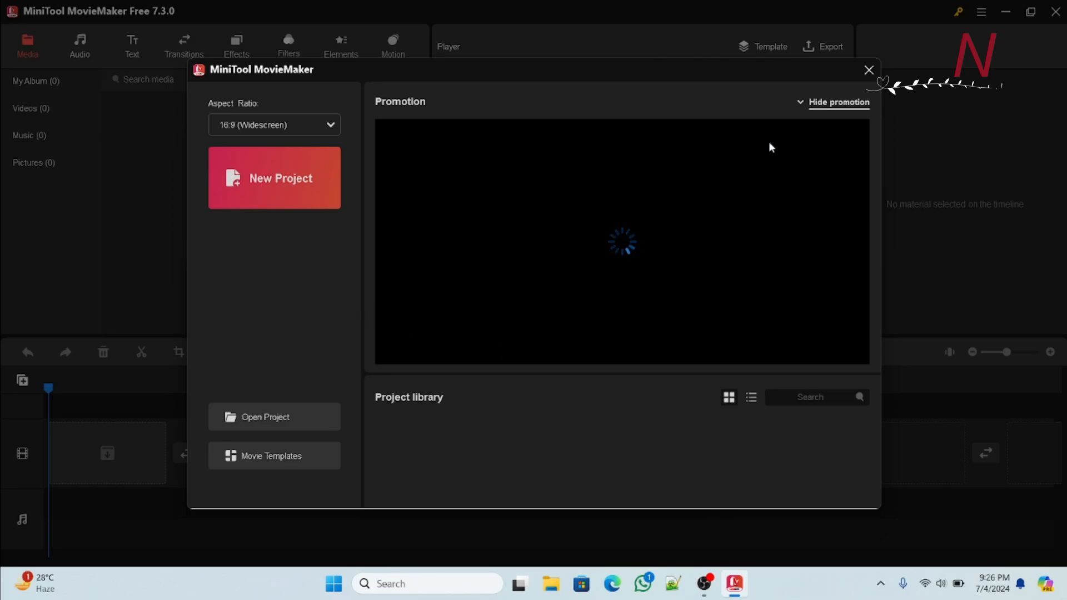
Dismiss the start dialog and import the video 0629 (1) from the Videos folder into the media library.
click(868, 69)
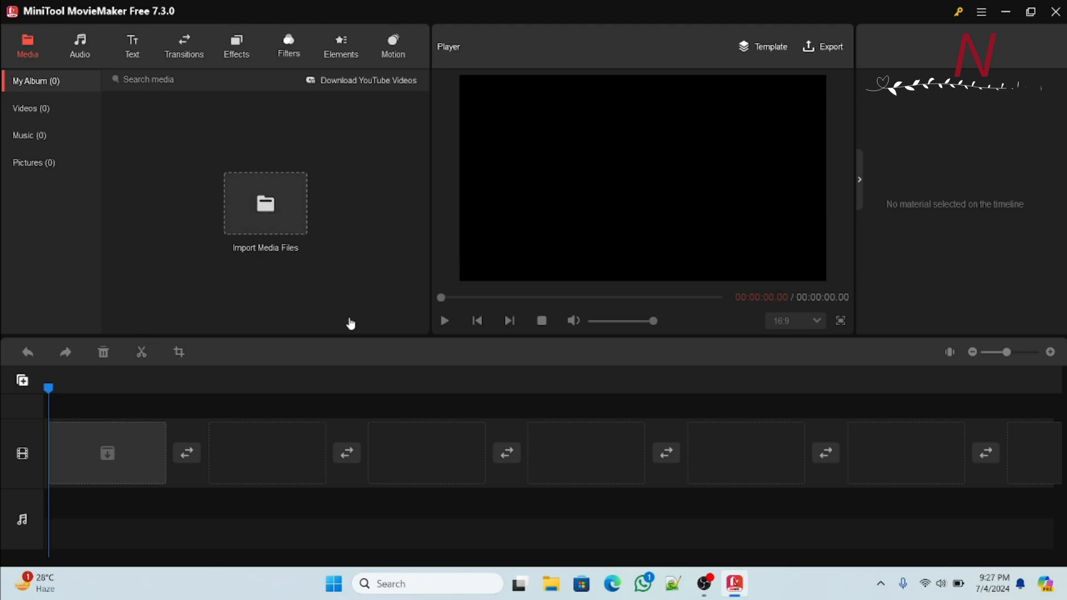
click(270, 226)
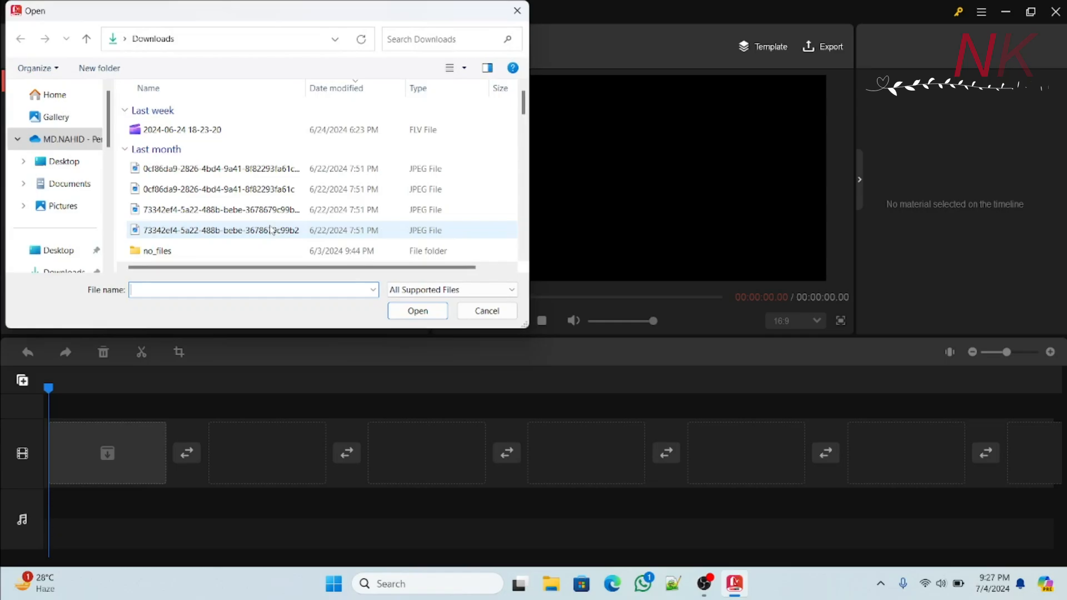
click(517, 12)
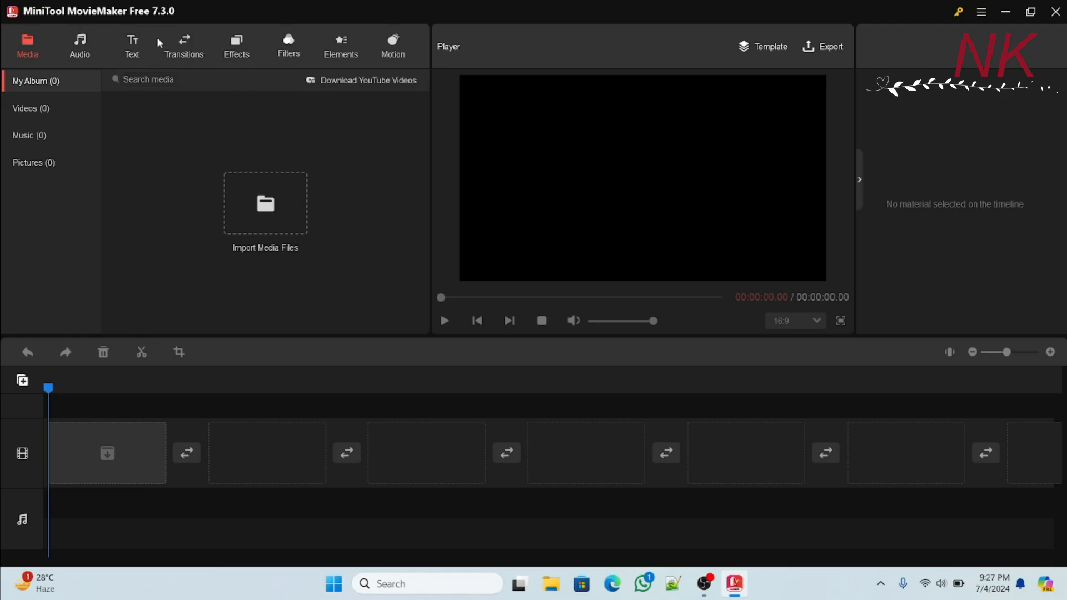
click(245, 180)
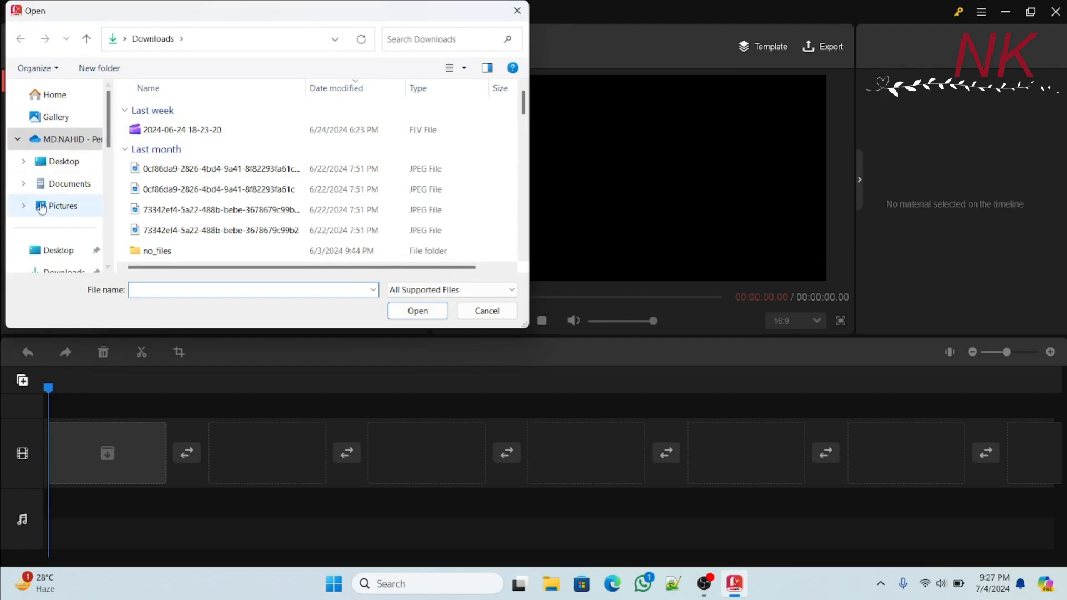
scroll(46, 206, down, 1)
scroll(46, 206, down, 1)
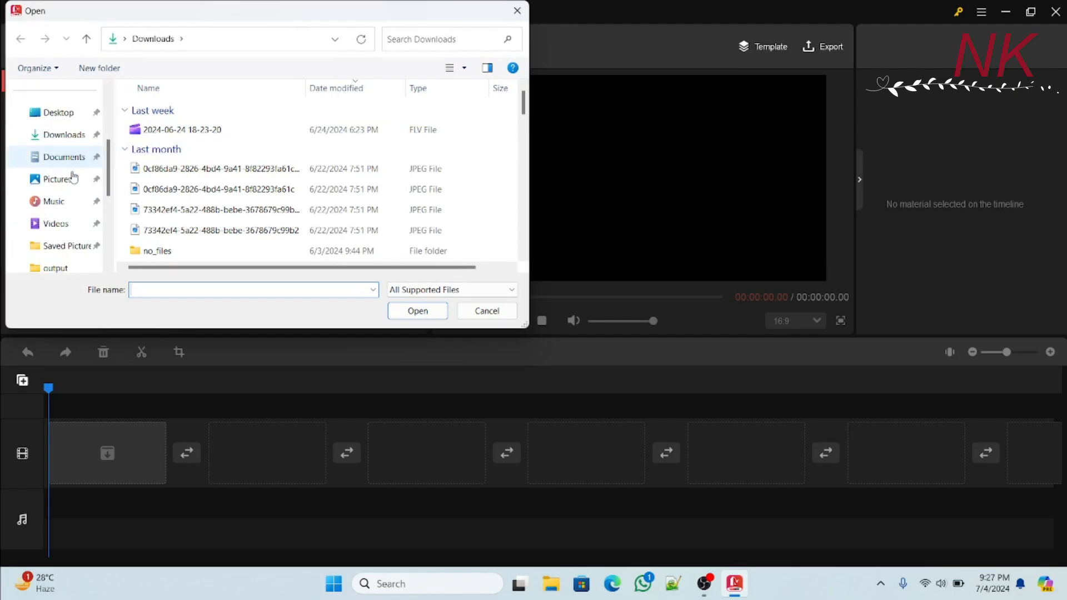
click(68, 220)
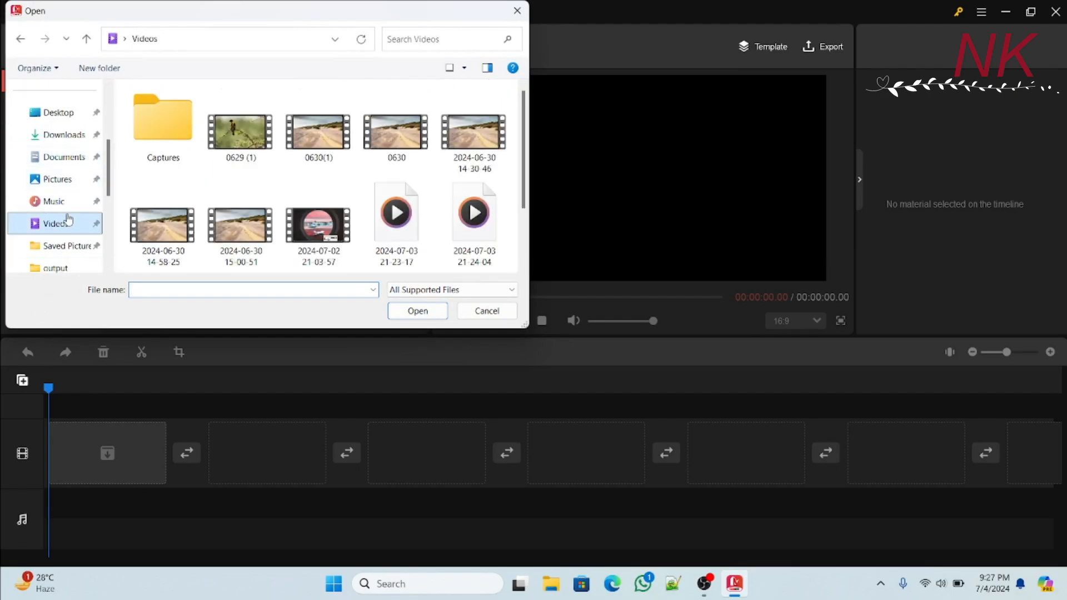
scroll(246, 176, down, 1)
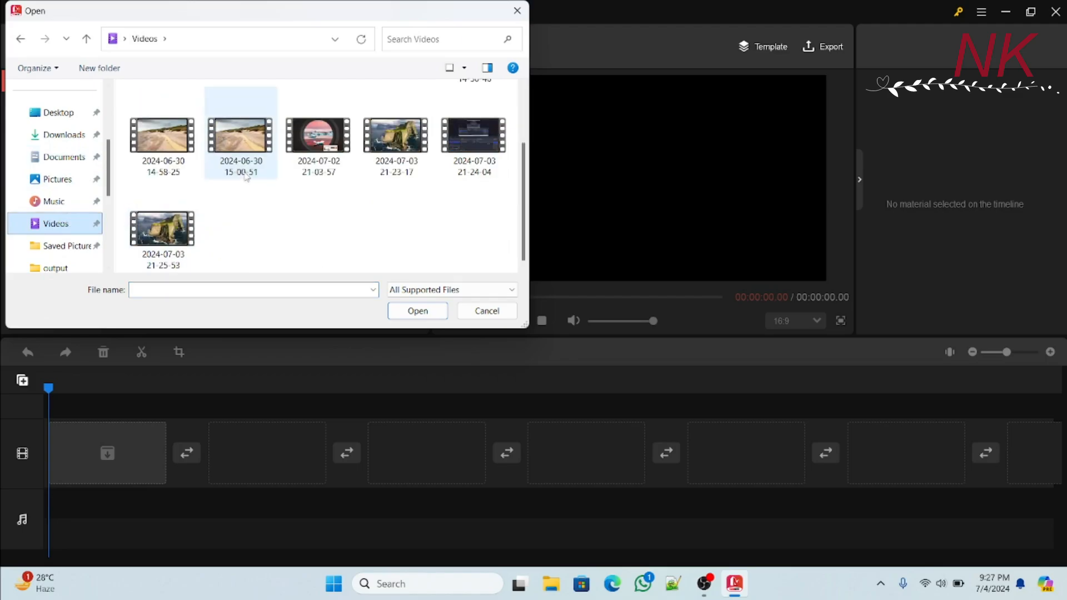
scroll(246, 176, up, 1)
click(307, 139)
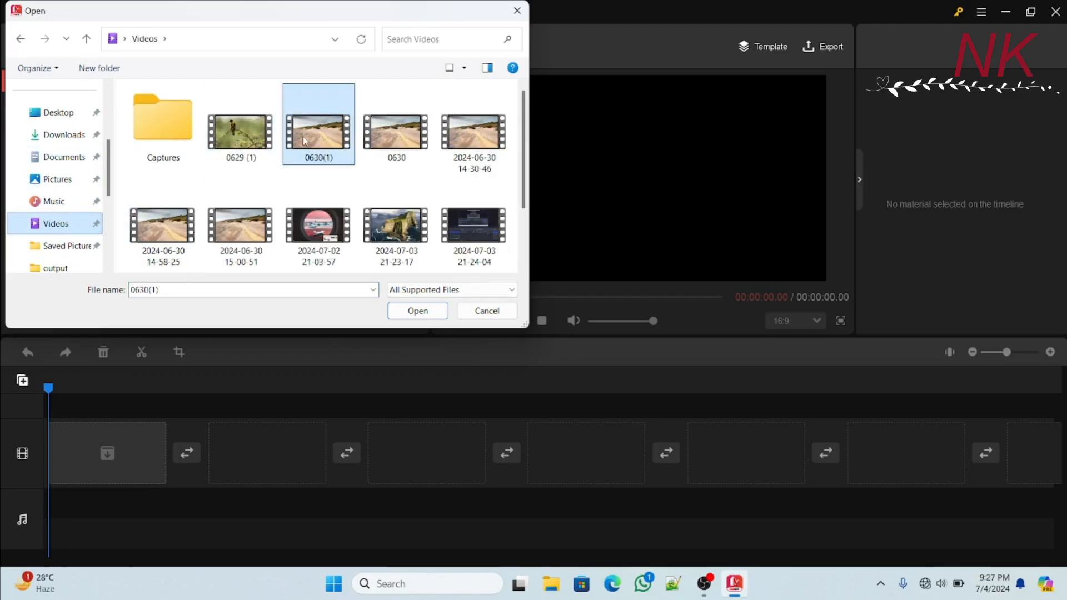
double_click(247, 130)
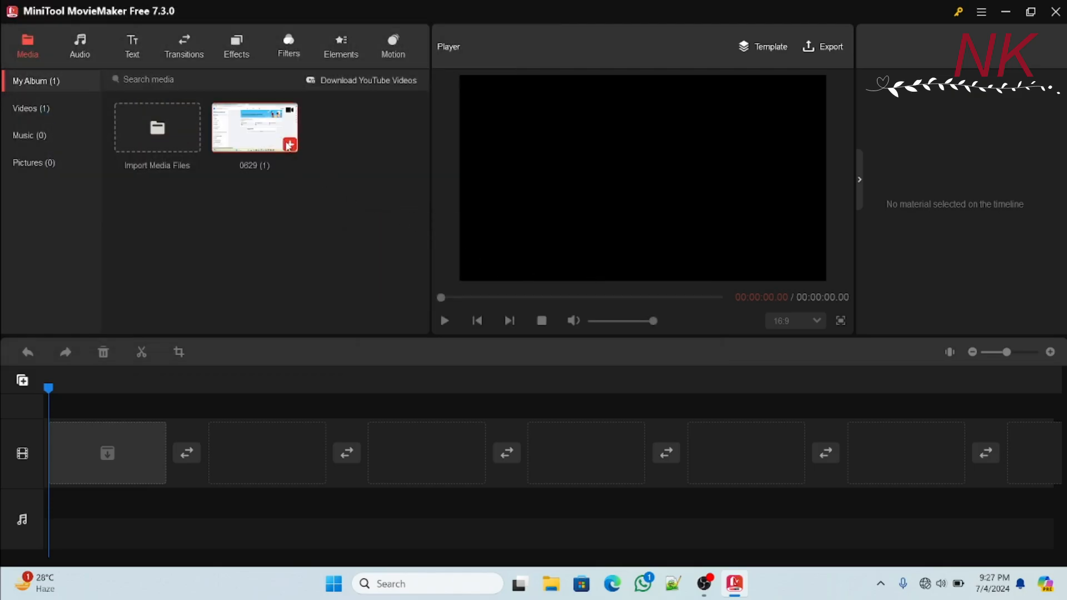
Add the 0629 (1) video to the timeline and play its first few seconds as a preview.
click(289, 145)
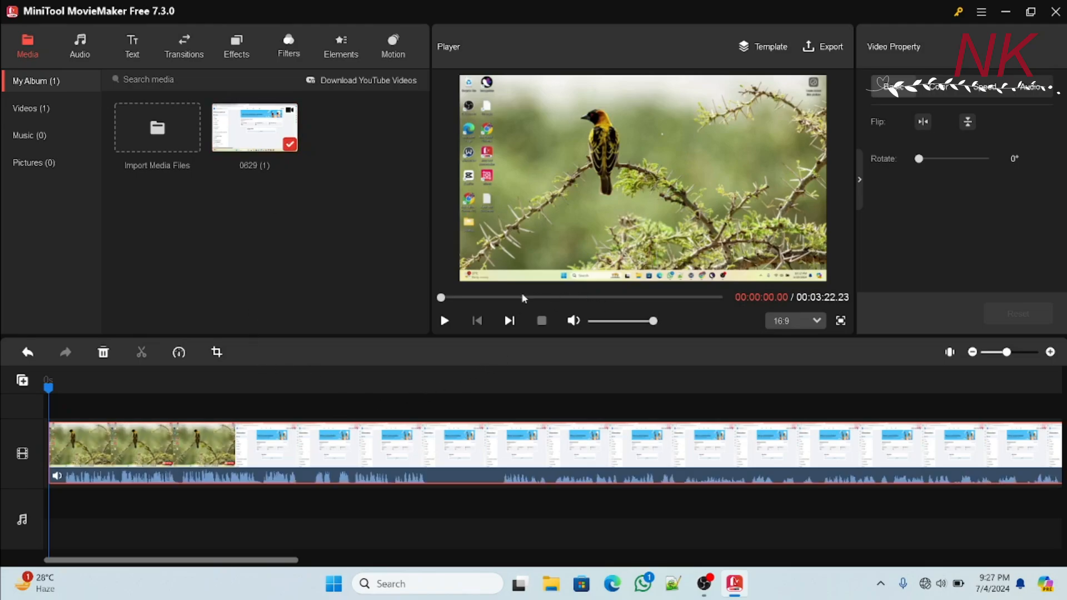
click(444, 322)
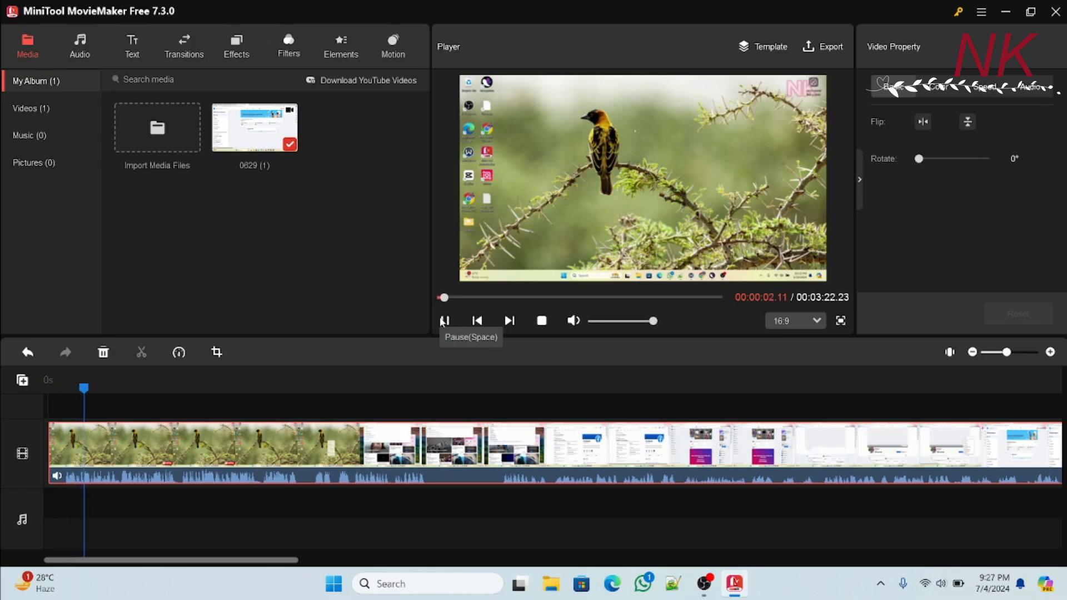
click(443, 321)
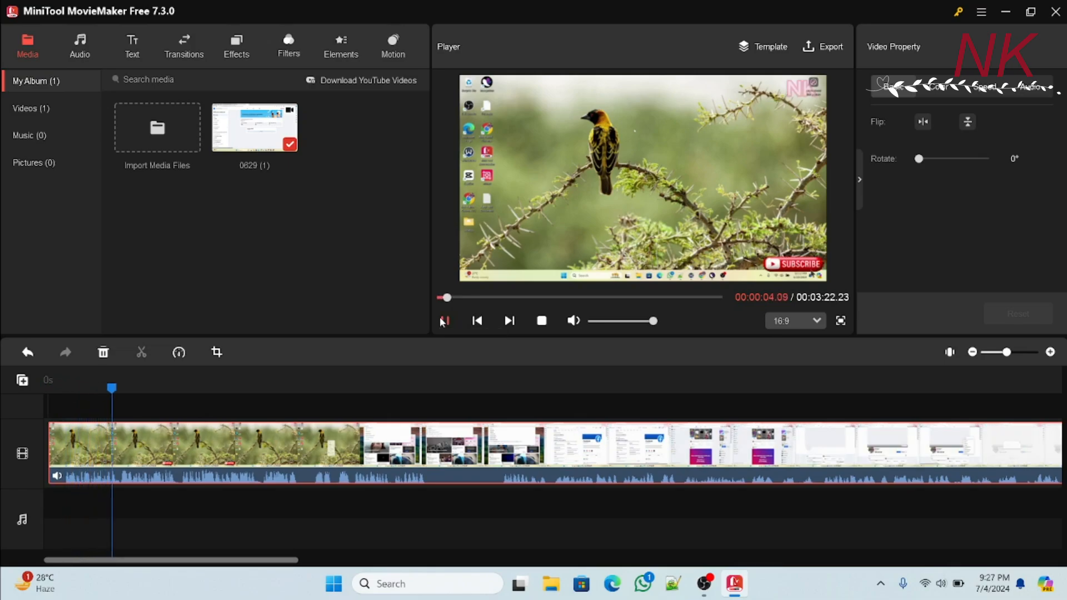
Browse the text templates and insert the Credits2 template at the start of the timeline.
click(132, 46)
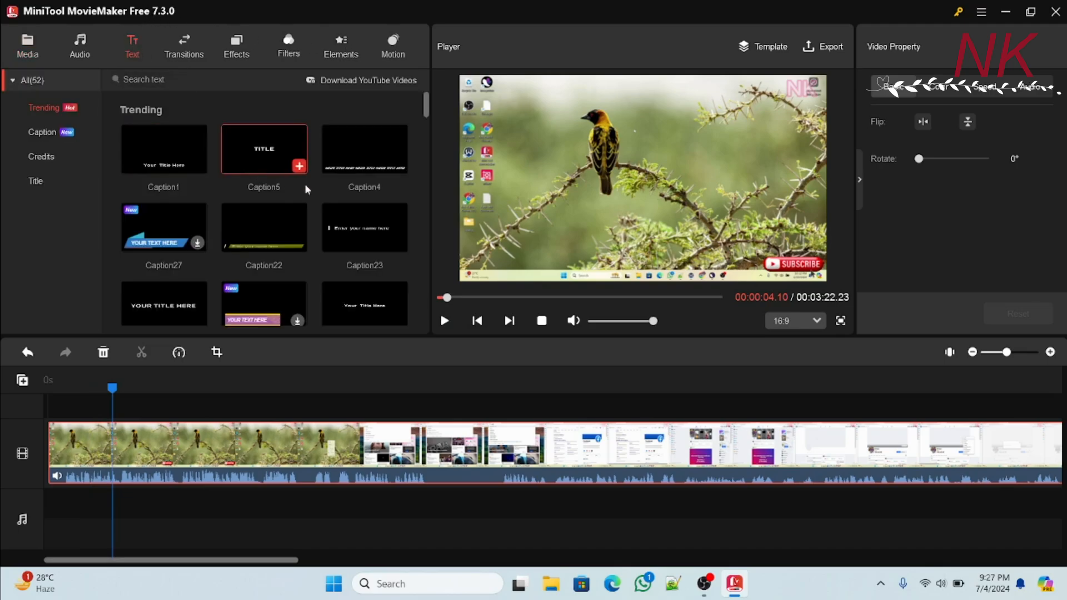
scroll(254, 264, down, 5)
scroll(254, 264, up, 5)
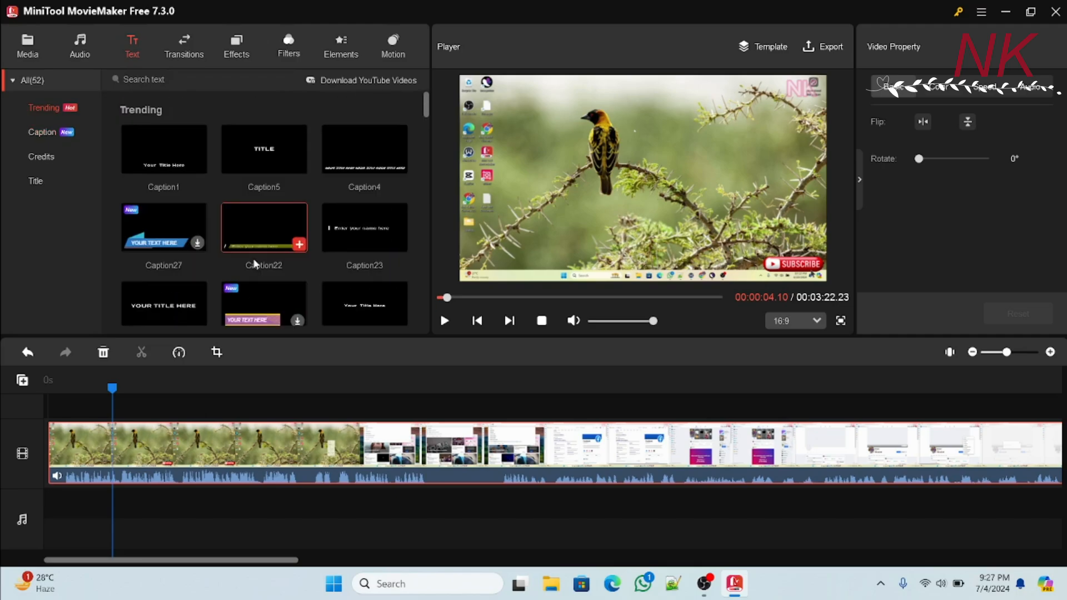
scroll(254, 264, down, 8)
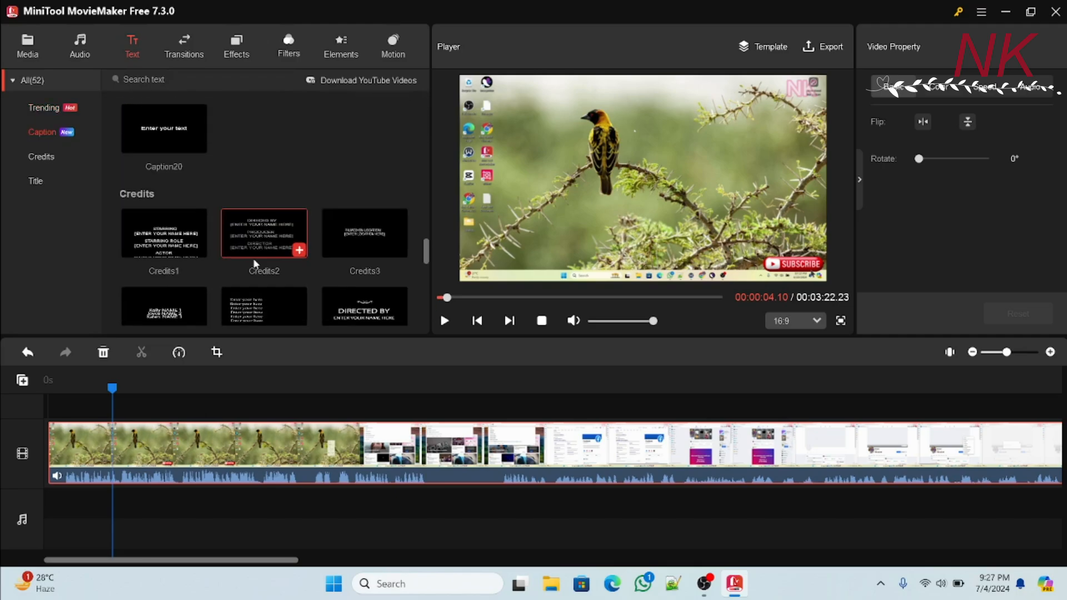
click(300, 251)
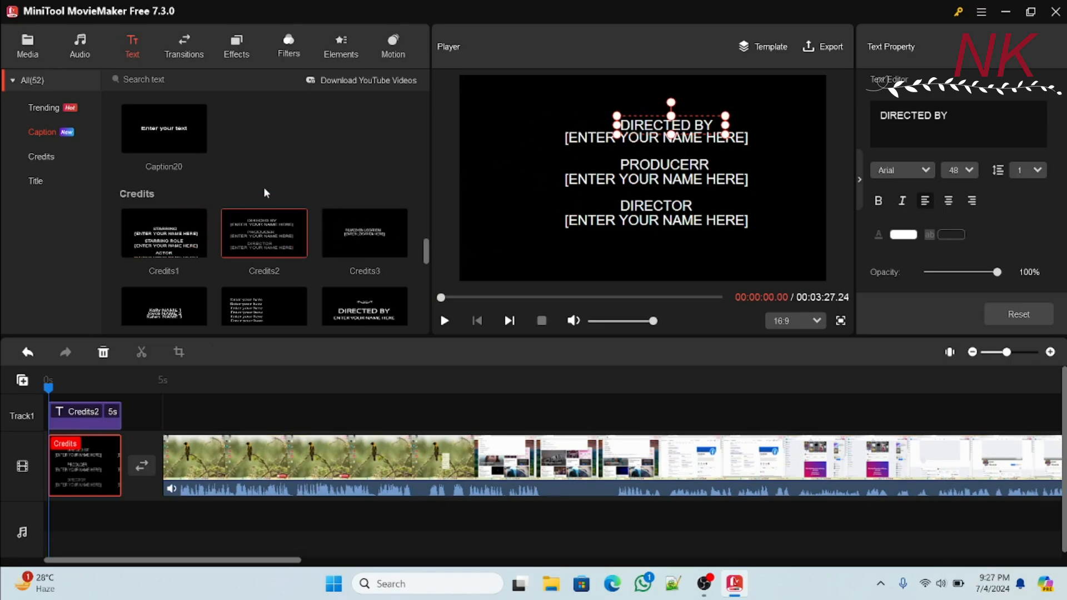
Delete the Credits2 clip that precedes the video on the timeline.
scroll(265, 191, up, 8)
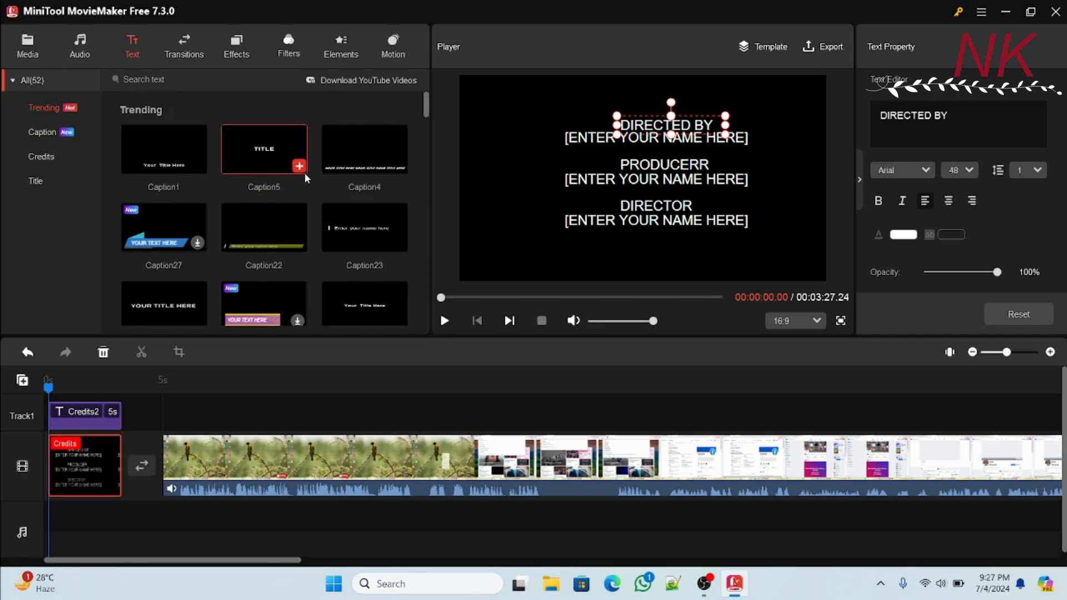
mouse_move(298, 247)
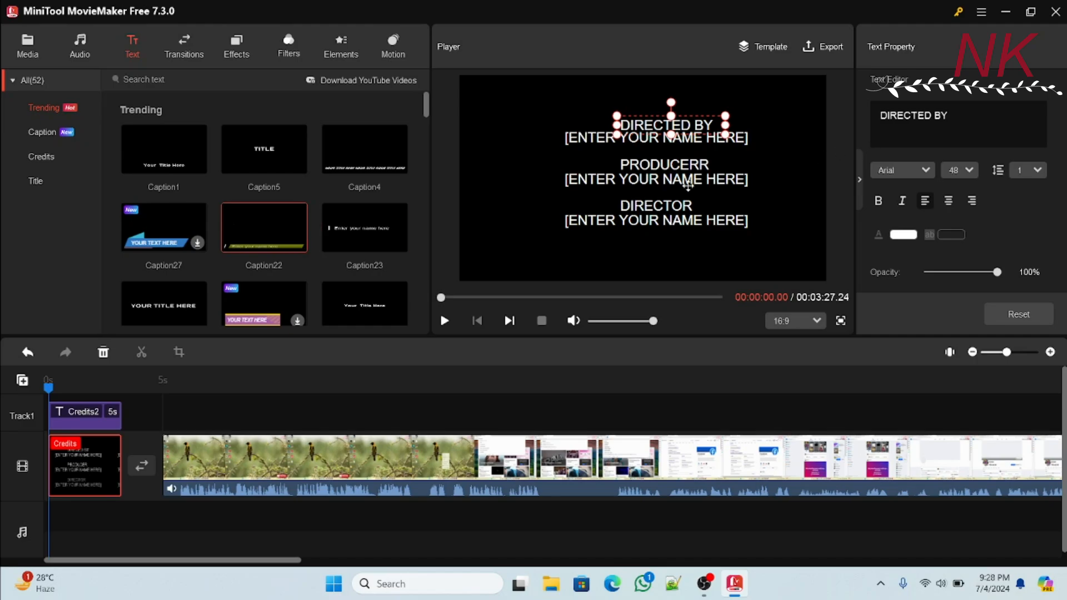
right_click(79, 472)
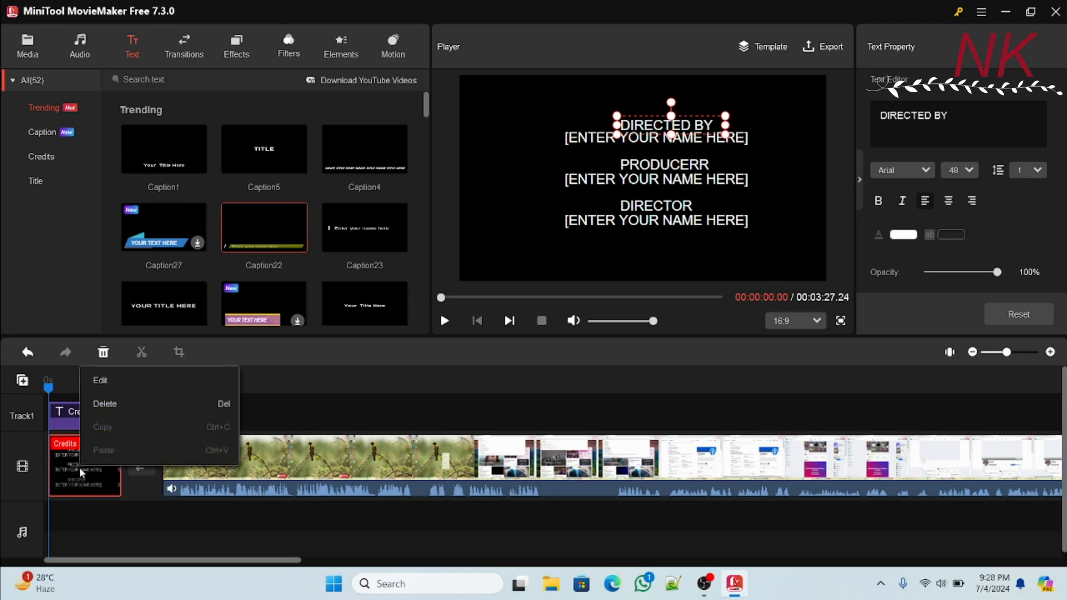
click(104, 404)
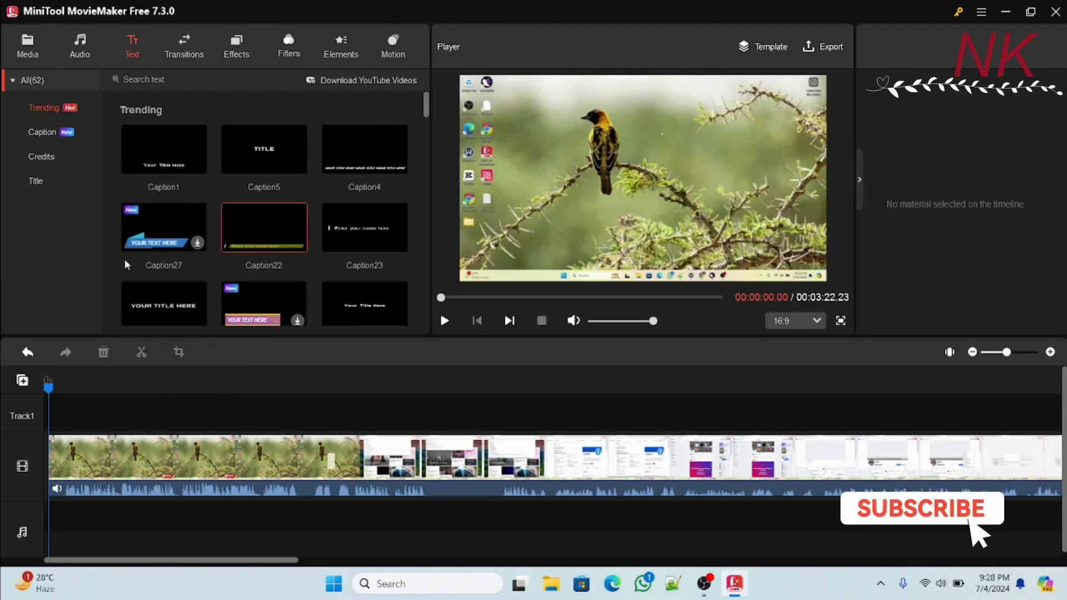
Look through the transitions and effects libraries and download the Horizontal open effect.
click(183, 45)
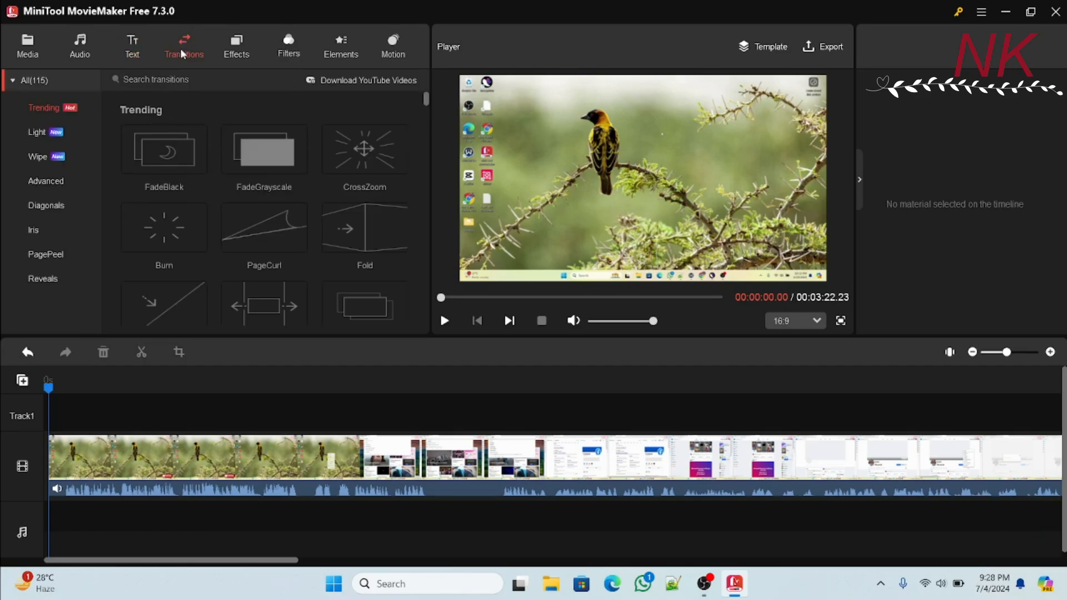
mouse_move(363, 218)
click(243, 56)
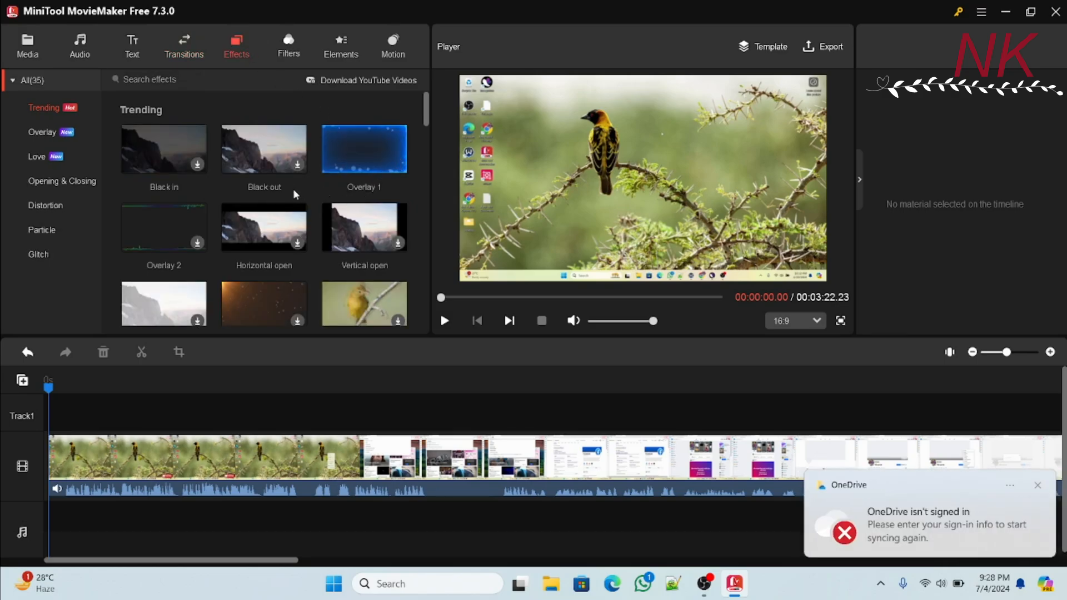
scroll(298, 284, down, 3)
scroll(297, 284, up, 3)
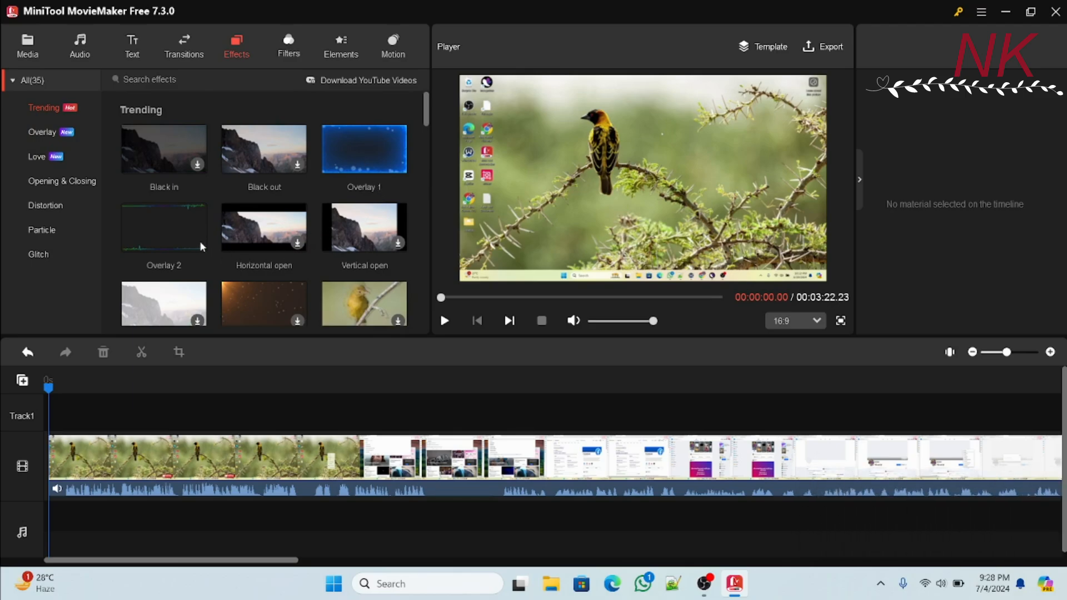
click(298, 245)
scroll(389, 255, down, 6)
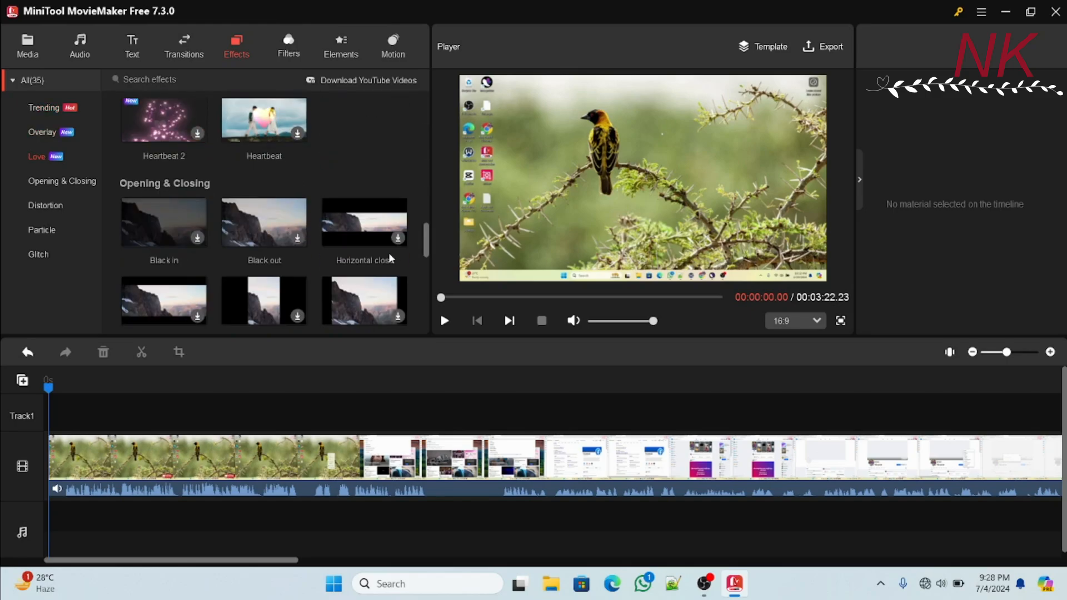
scroll(389, 252, up, 6)
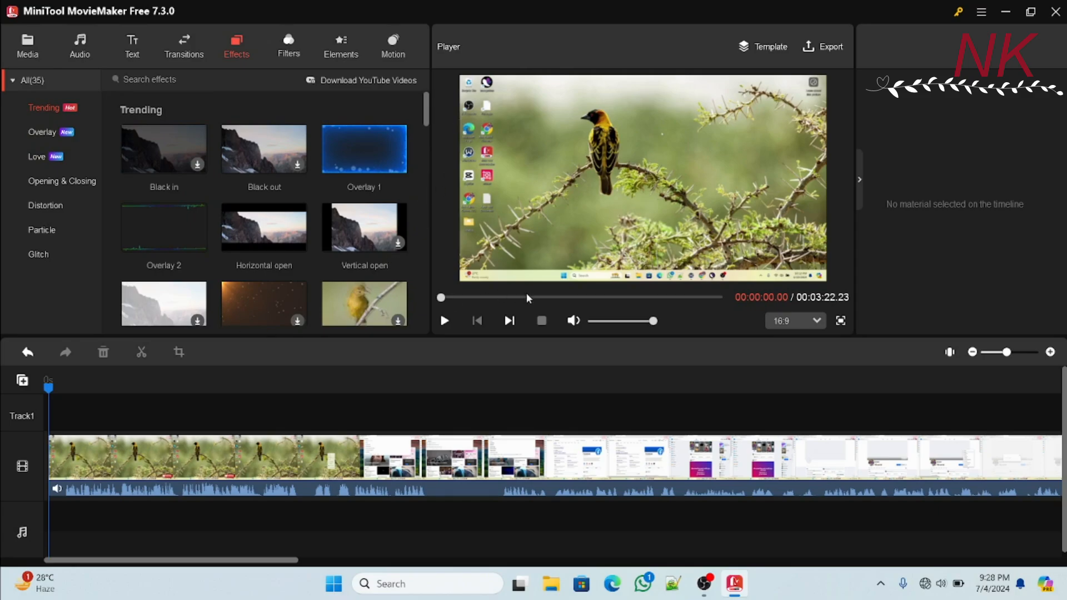
Play the video from the start, select its timeline clip and view the available filters.
click(445, 320)
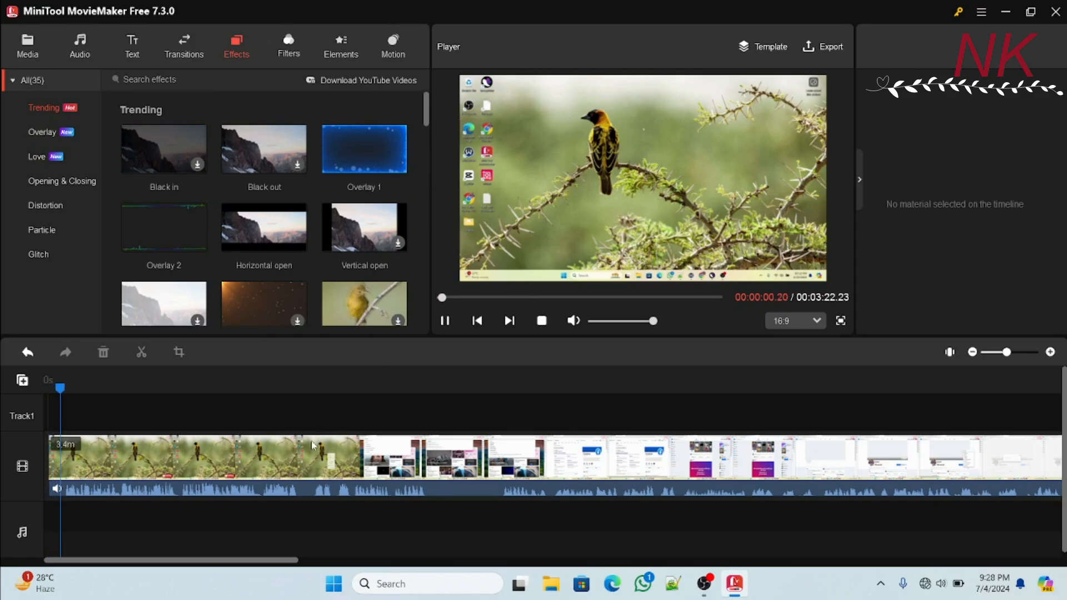
click(347, 461)
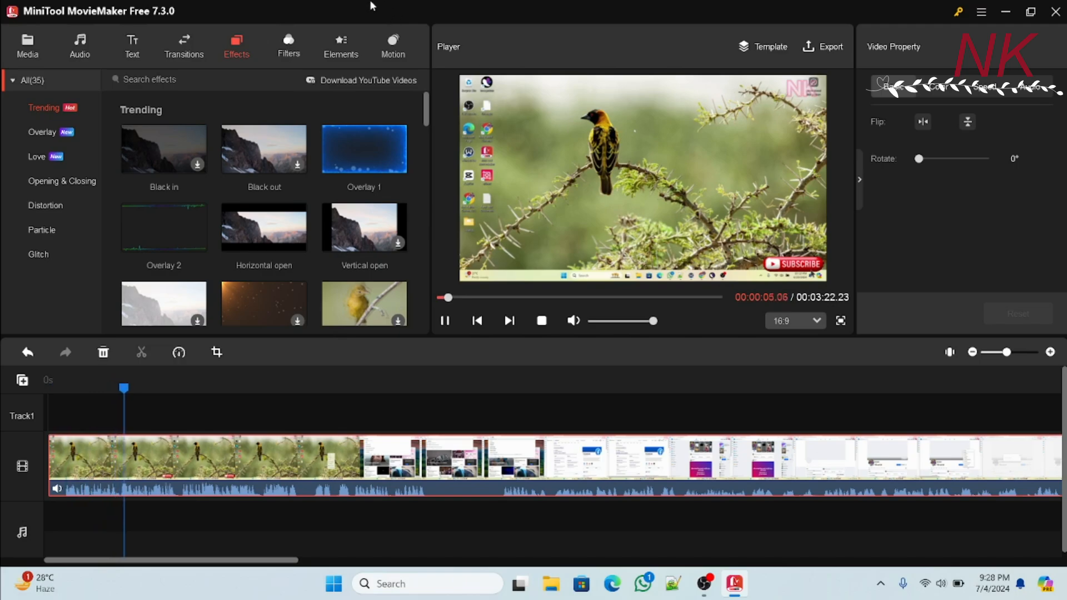
click(299, 55)
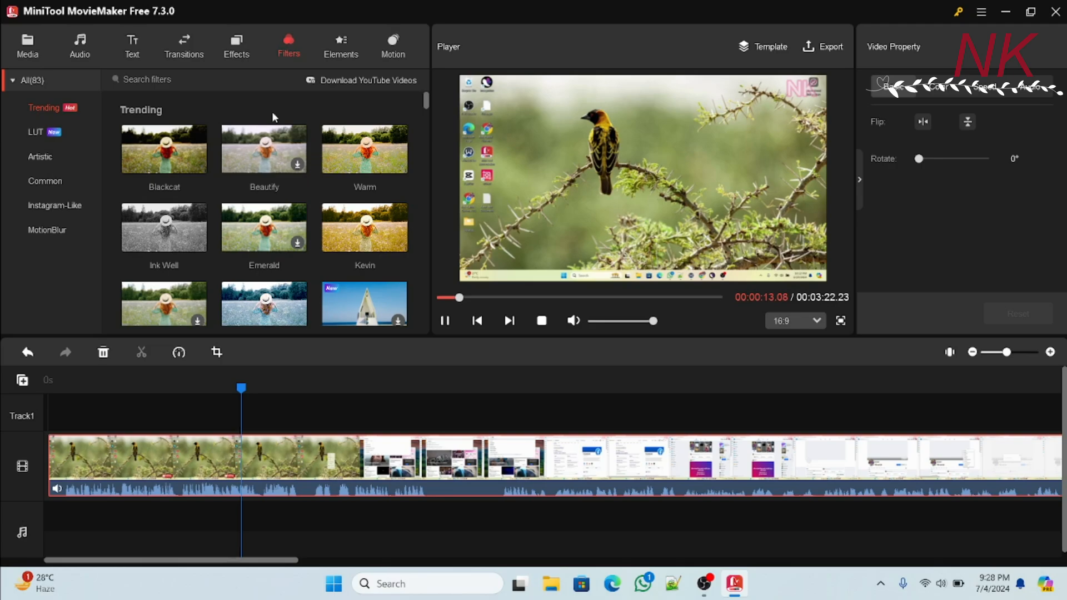
Add the Subscribe 1 element at about 18 seconds and move it to the lower-right corner of the video frame.
click(336, 47)
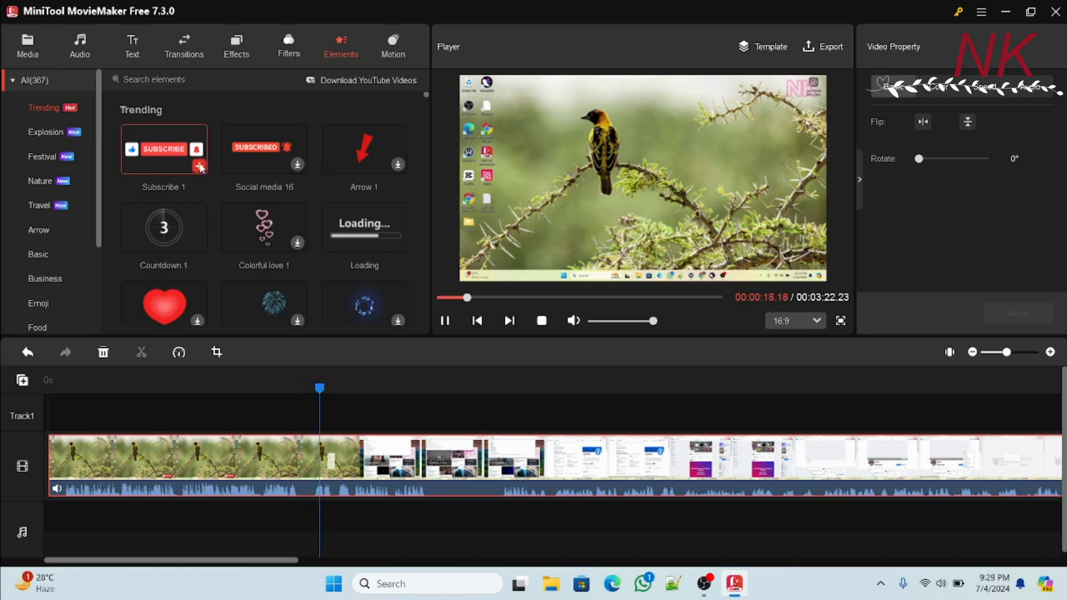
click(198, 166)
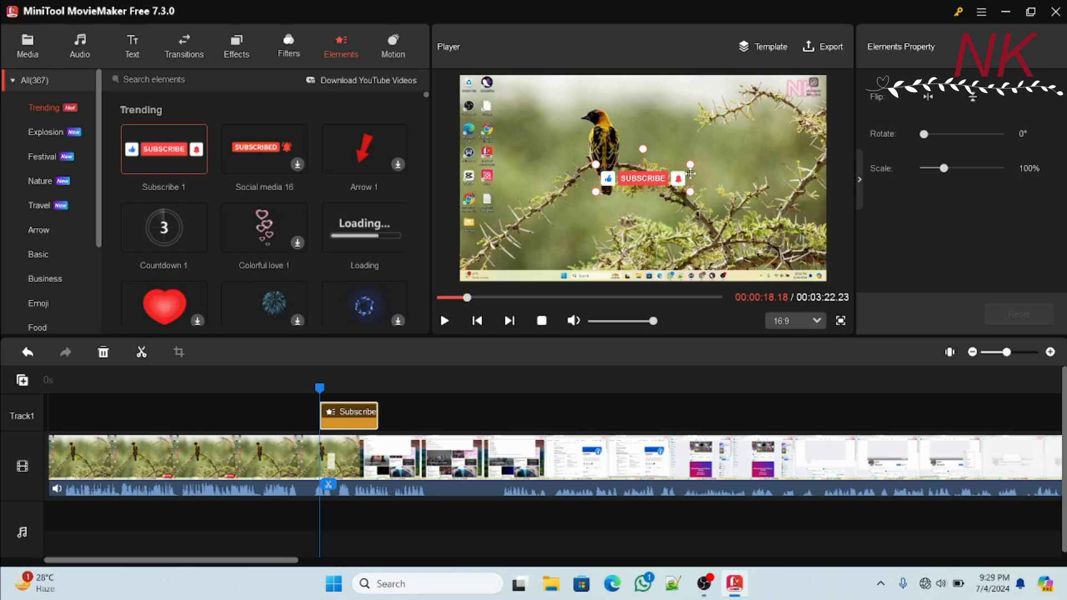
drag(690, 174, 833, 261)
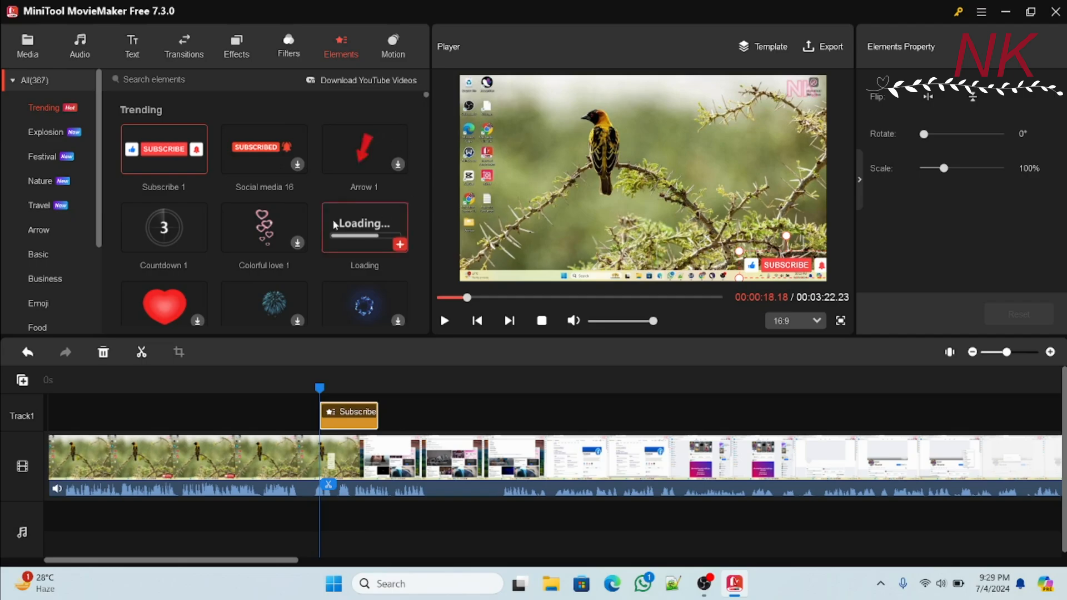
Look through the remaining elements and view the available motion presets.
scroll(319, 213, down, 10)
scroll(319, 214, up, 10)
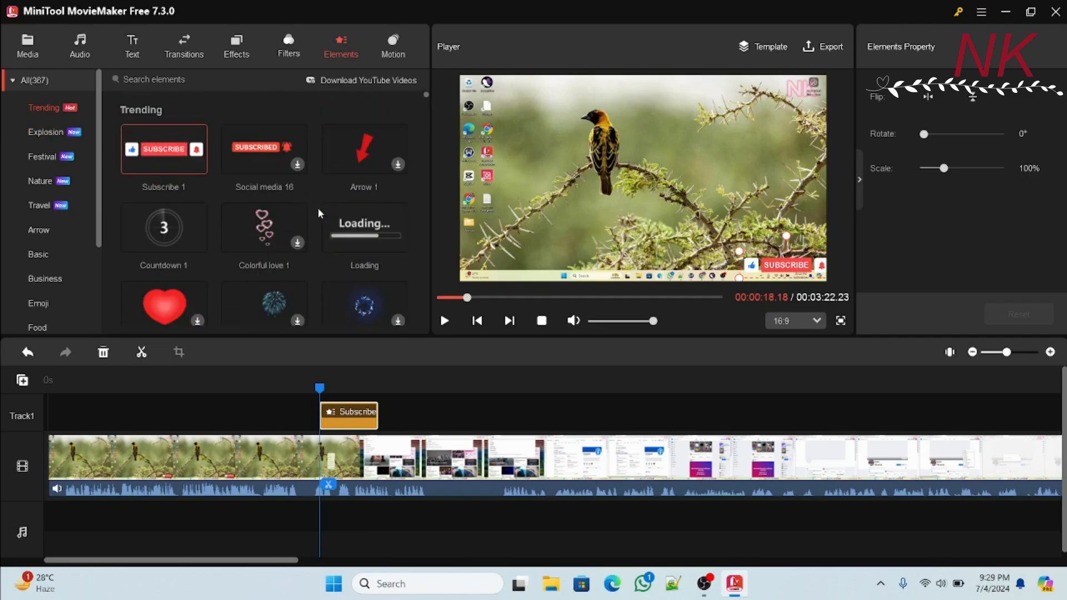
scroll(319, 212, down, 8)
click(396, 49)
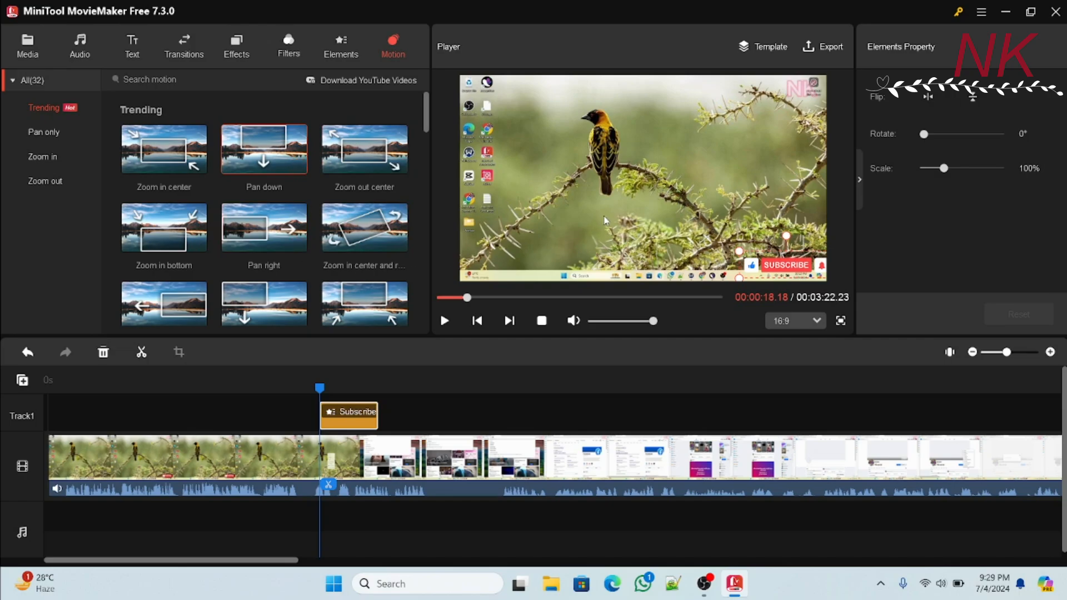
Look through the Pan only, Zoom in and Zoom out motion presets.
click(42, 137)
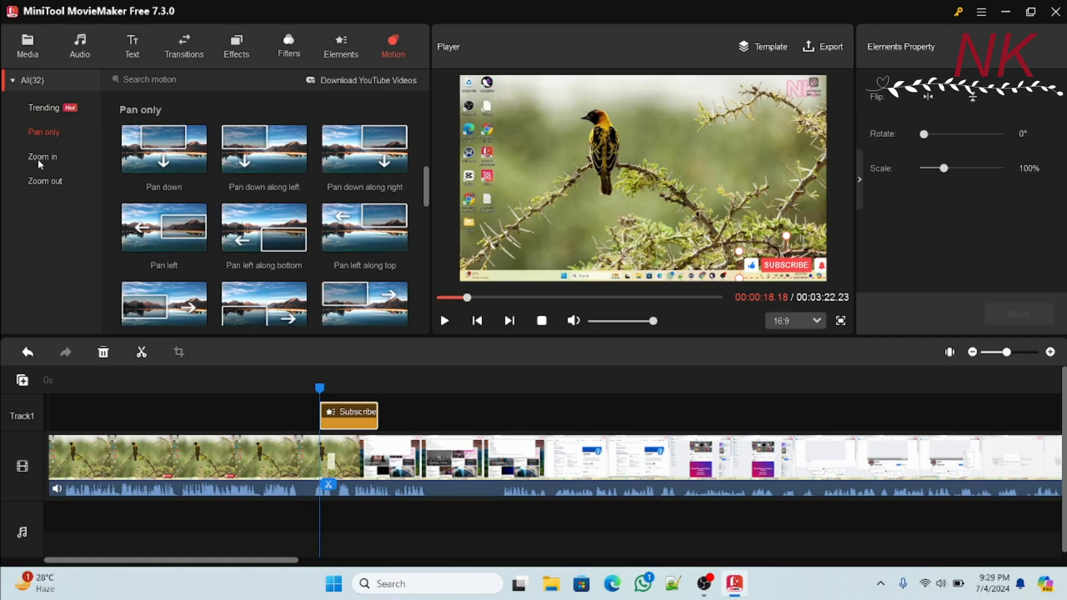
click(43, 156)
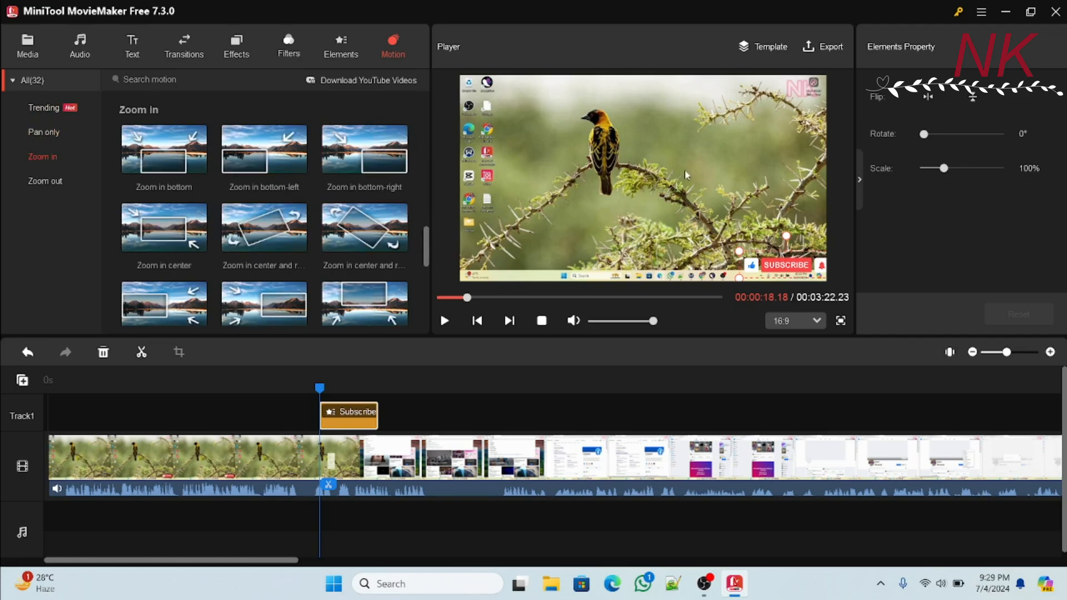
click(40, 186)
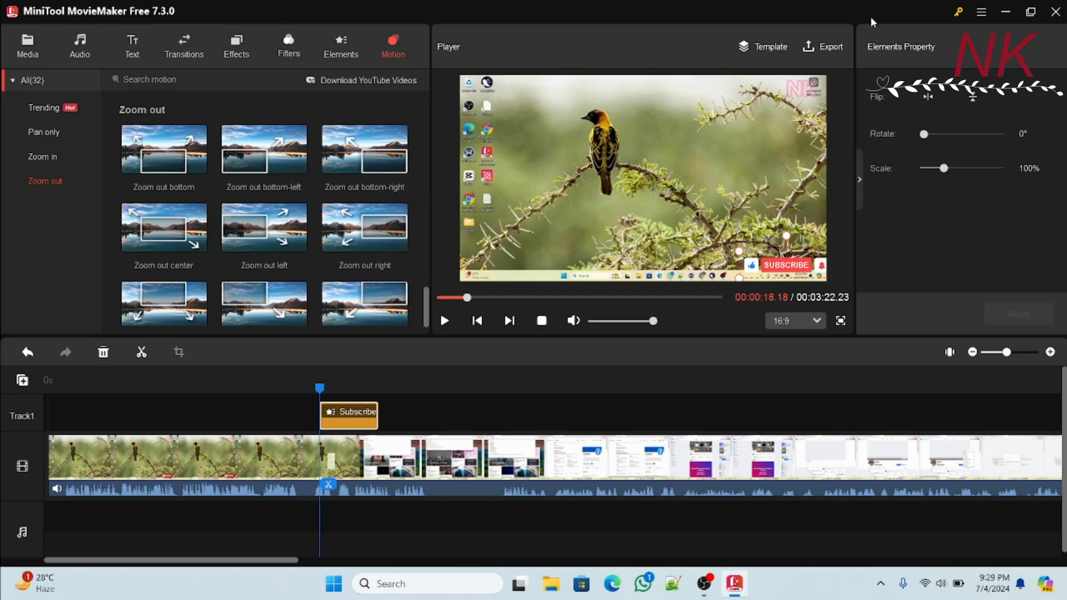
Browse the available movie templates and return to the editor without picking one.
click(765, 47)
scroll(540, 196, down, 3)
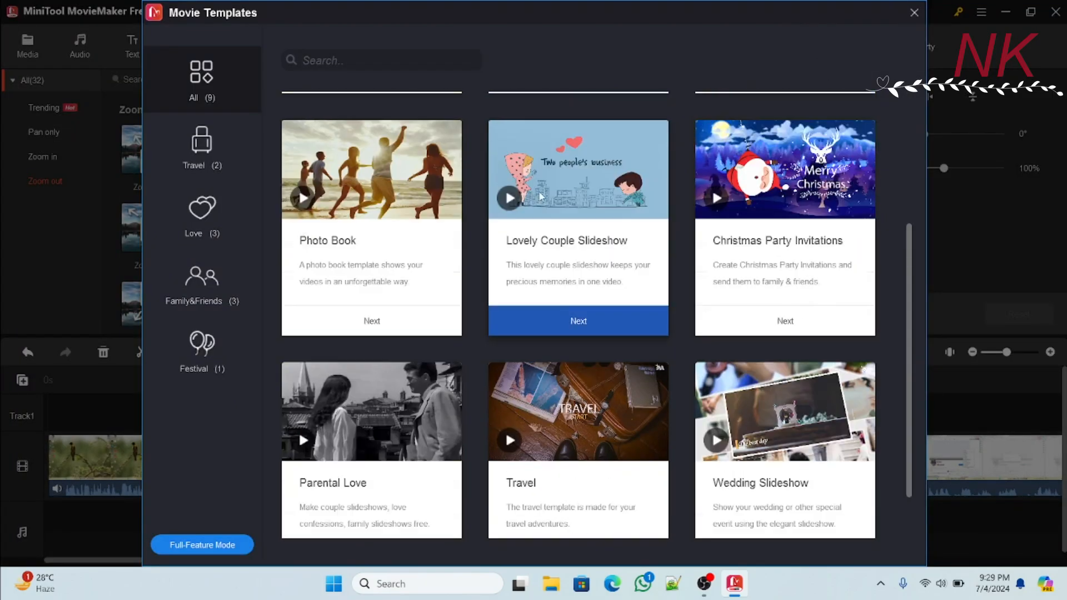
scroll(541, 196, up, 3)
scroll(540, 195, down, 1)
scroll(540, 195, up, 1)
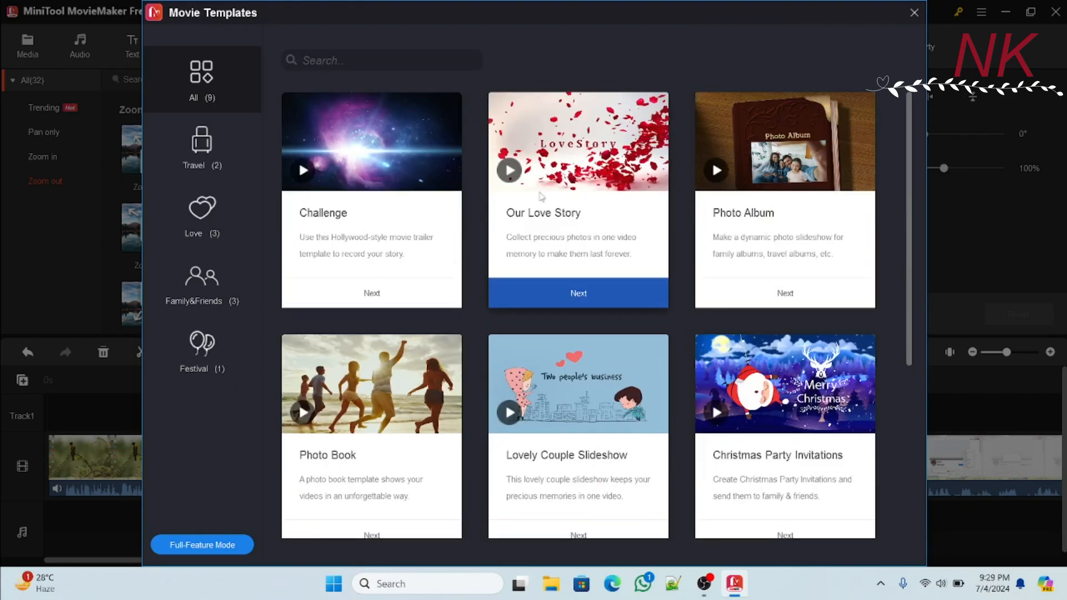
click(914, 12)
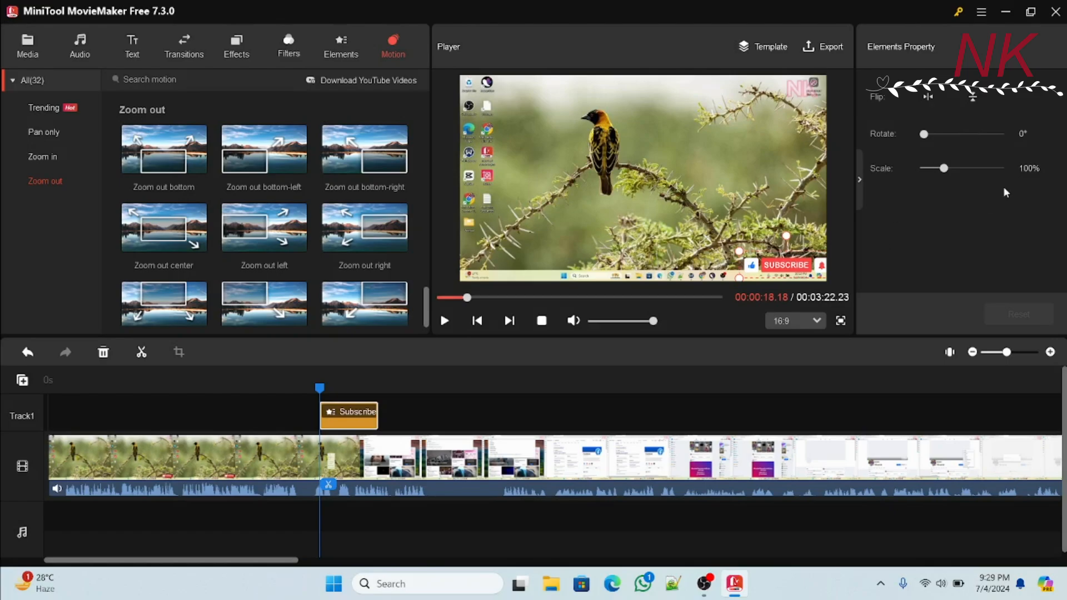
Import the video 0630(1) from the Videos folder into the media library.
click(1025, 352)
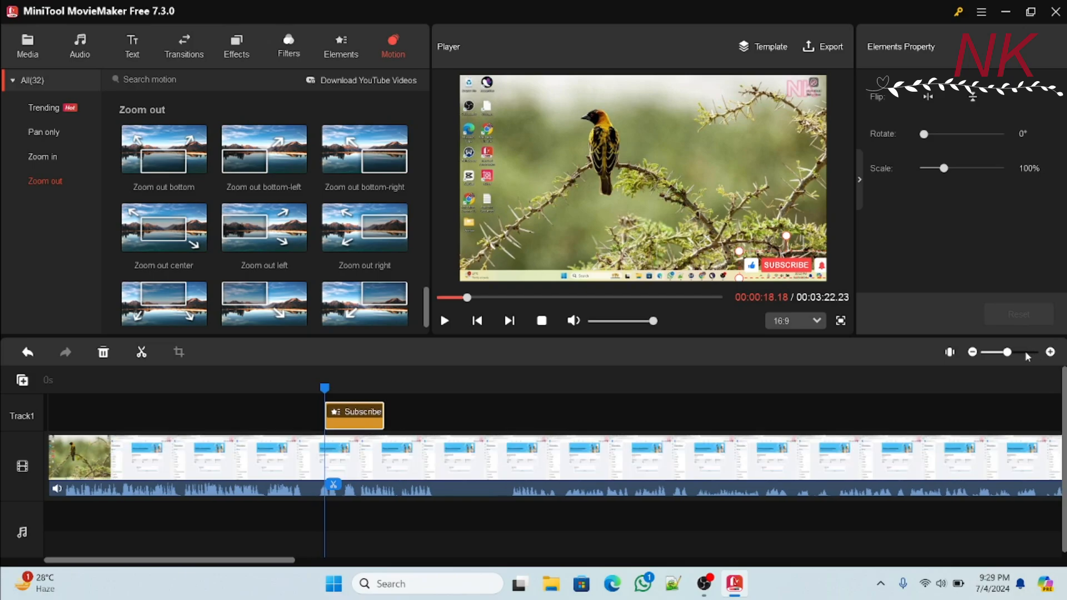
click(983, 355)
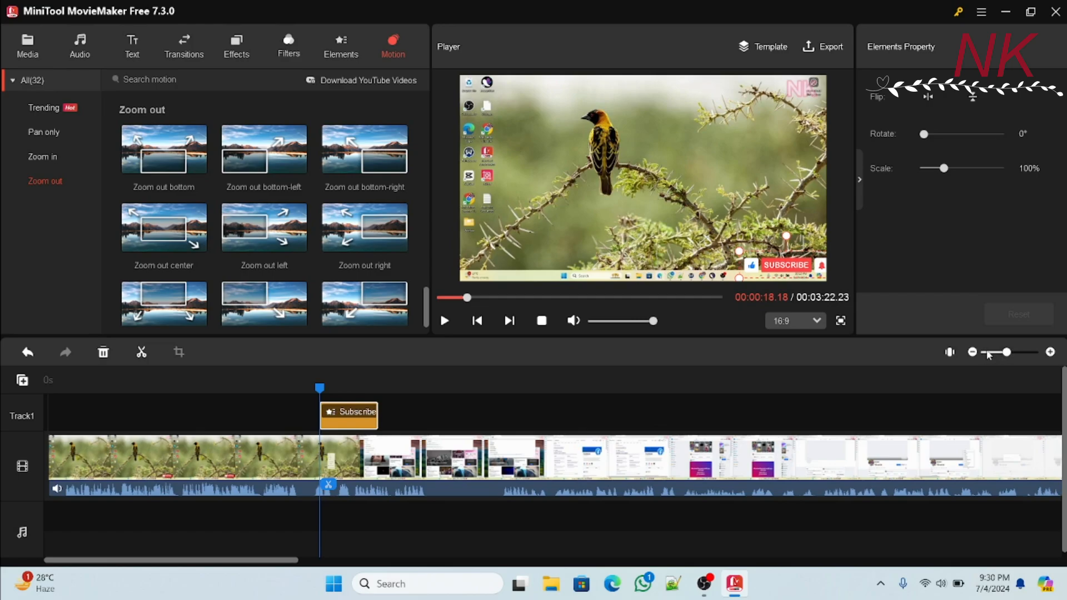
click(989, 356)
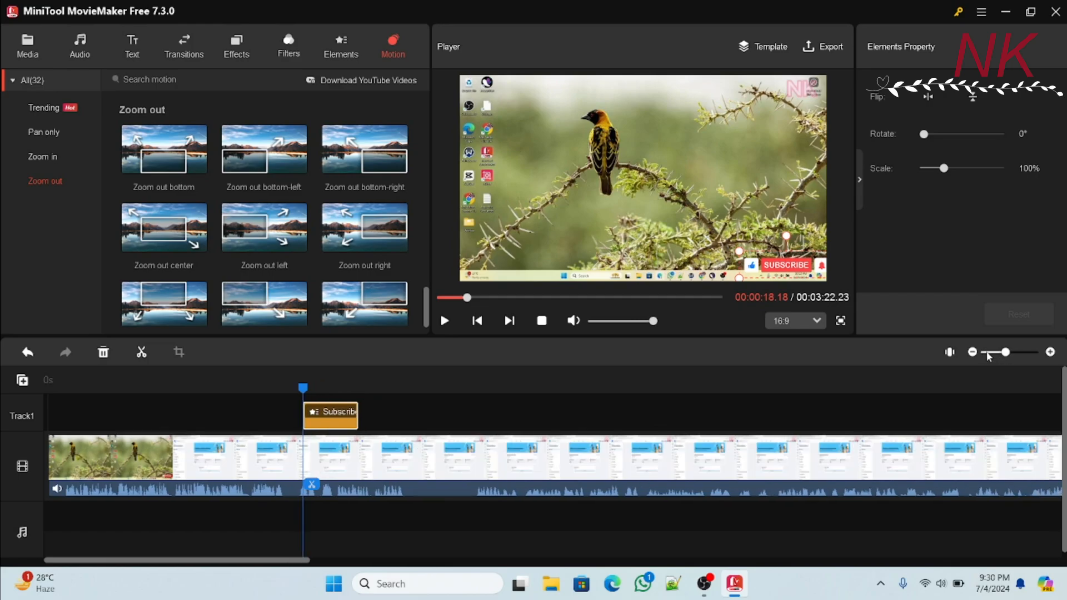
click(989, 357)
click(989, 356)
click(990, 356)
click(988, 356)
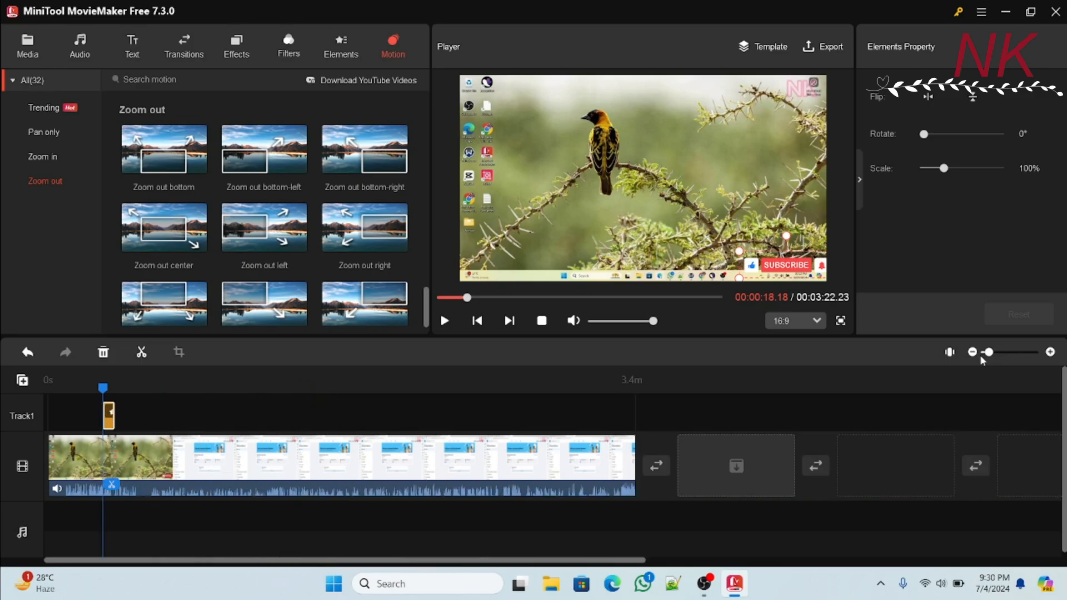
click(736, 479)
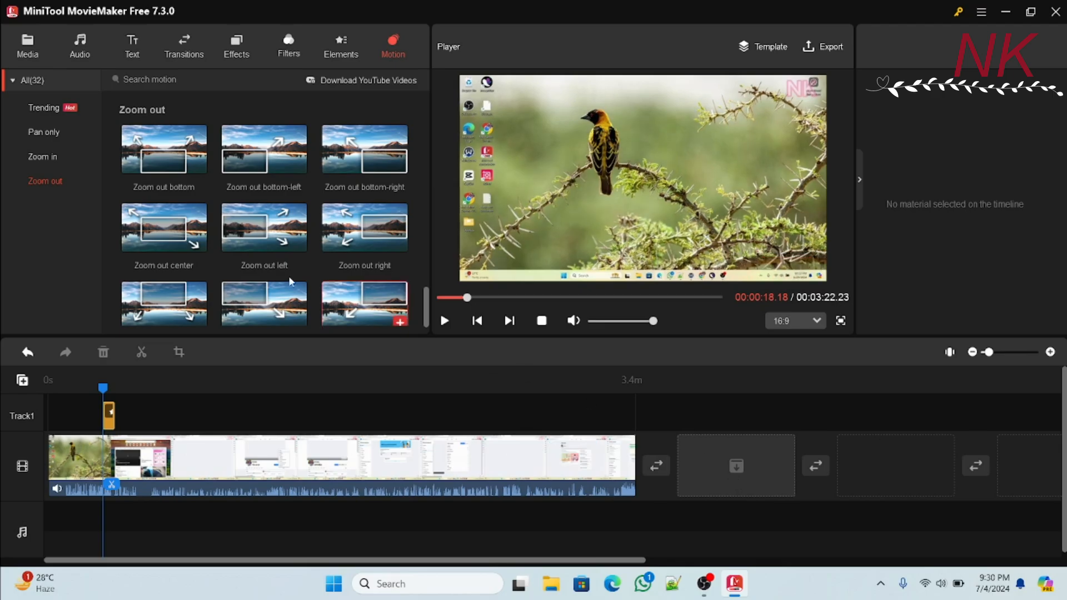
click(28, 45)
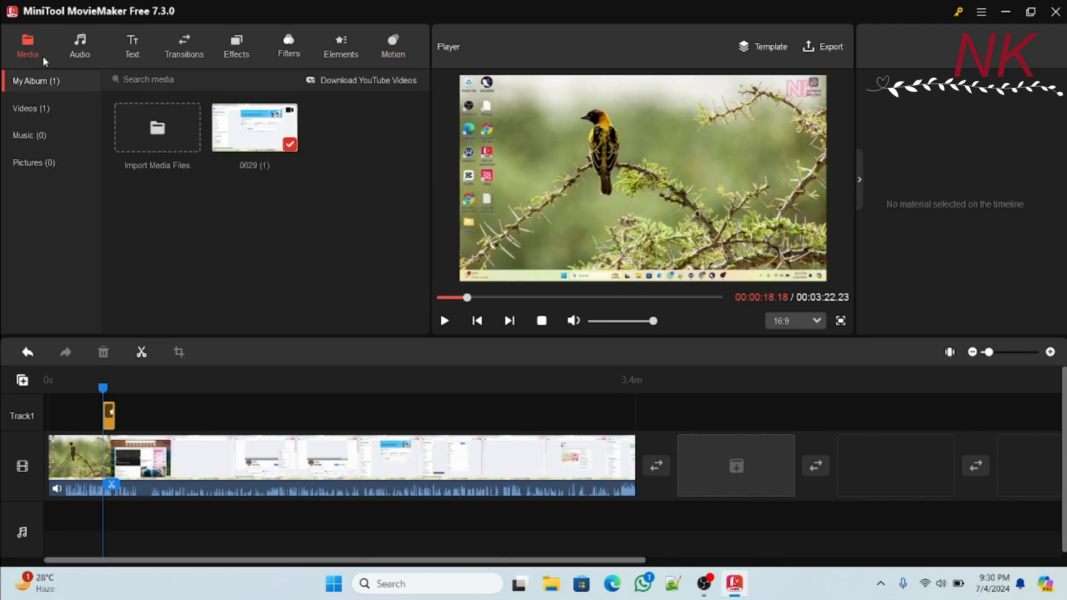
click(143, 137)
click(330, 135)
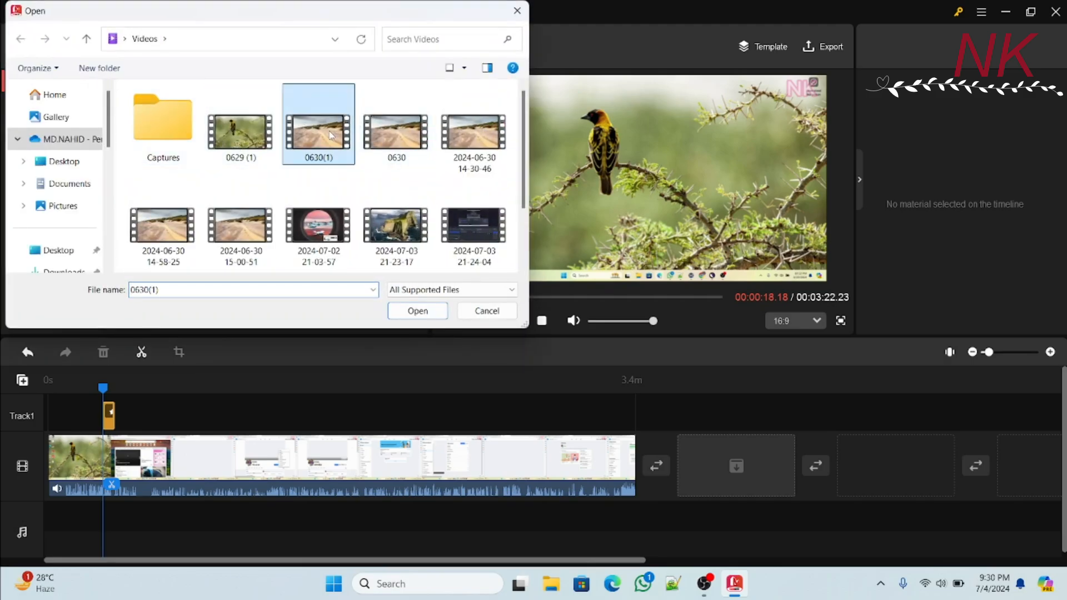
click(410, 316)
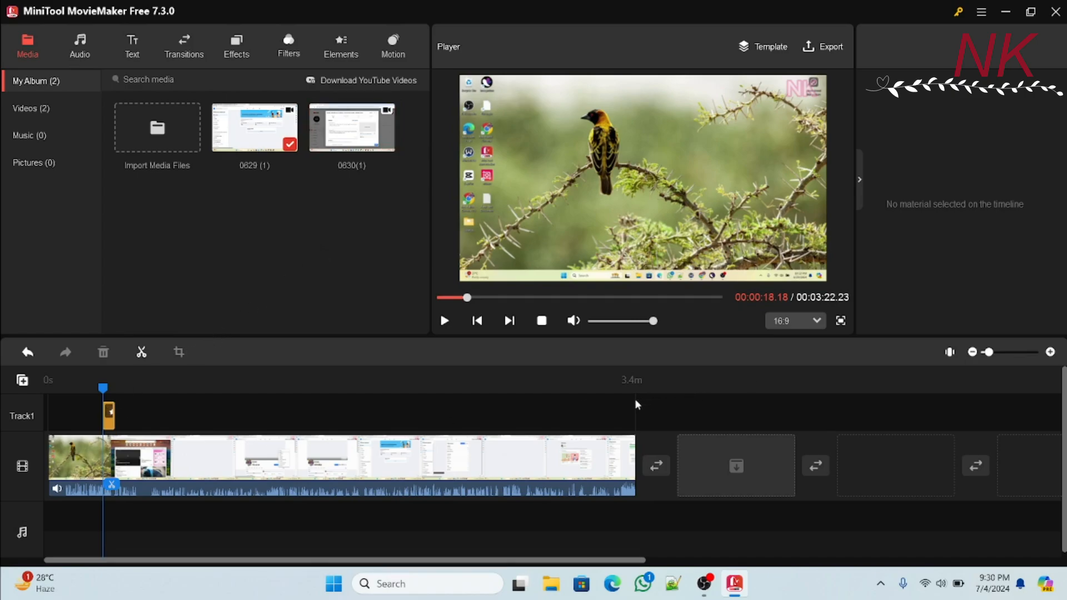
Add the 0630(1) video to the timeline after the first clip.
click(639, 485)
click(643, 485)
click(387, 145)
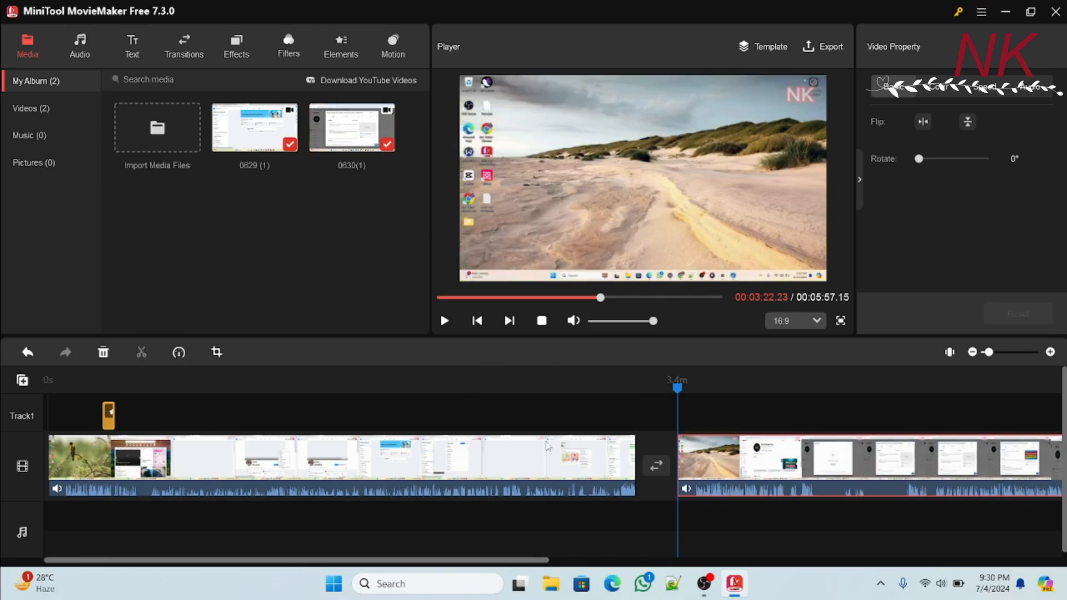
Select the first timeline clip and play the video from its start.
click(621, 437)
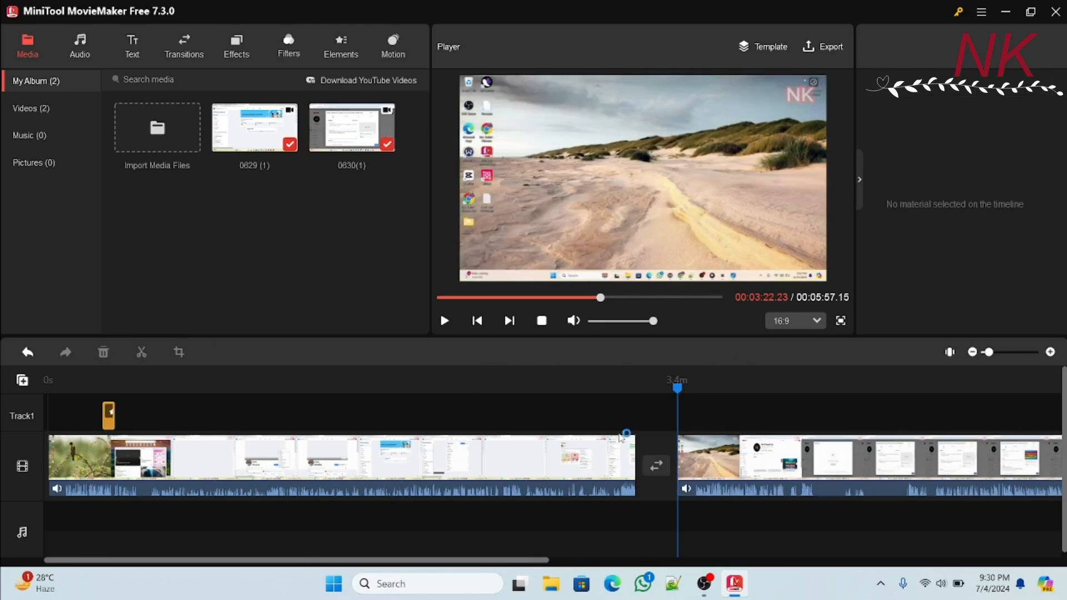
click(600, 489)
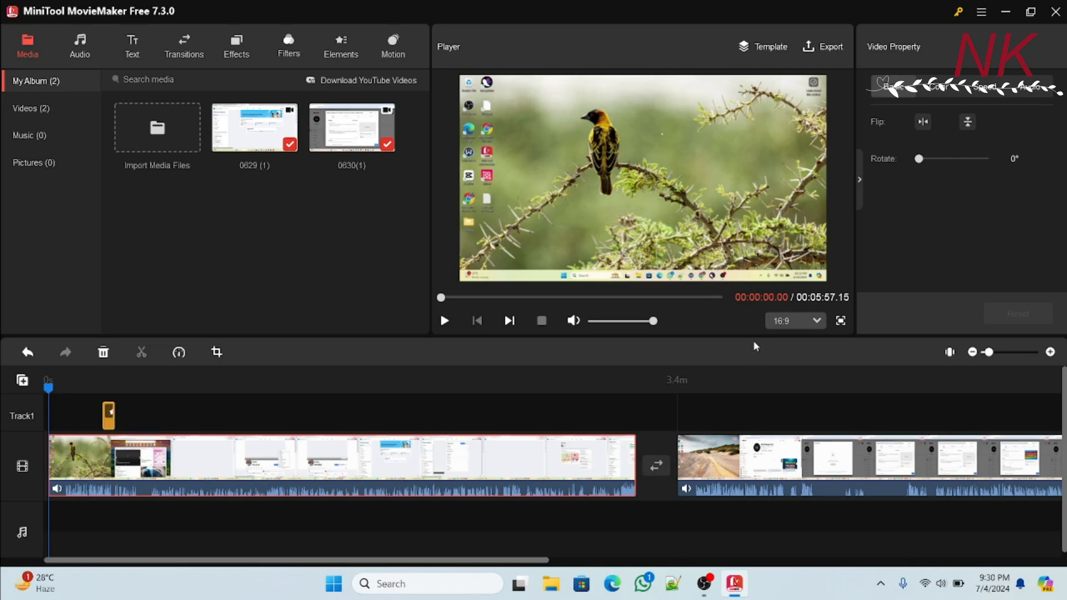
click(444, 321)
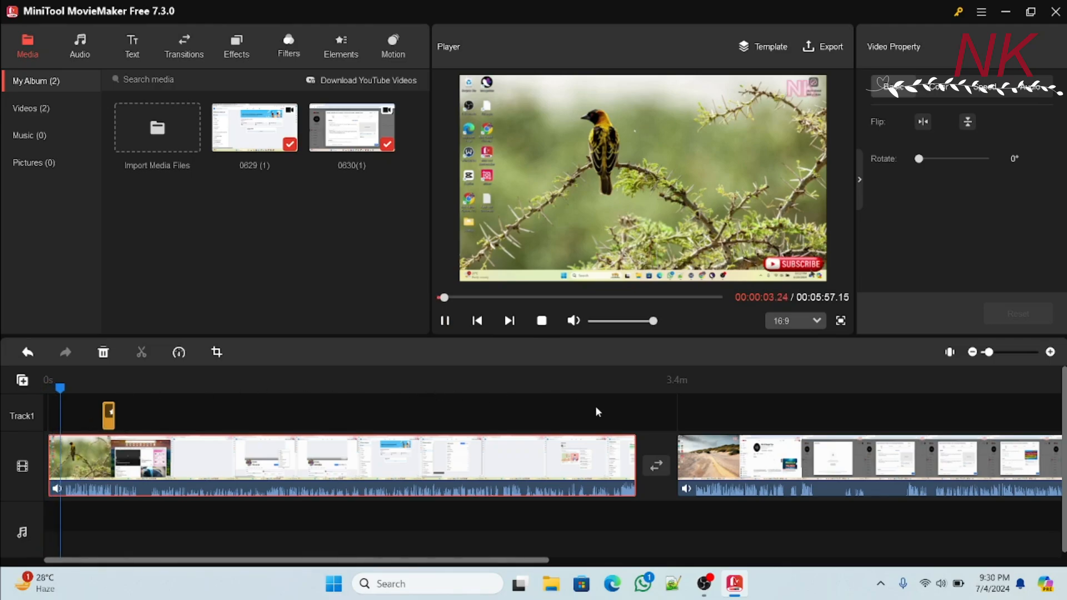
click(672, 422)
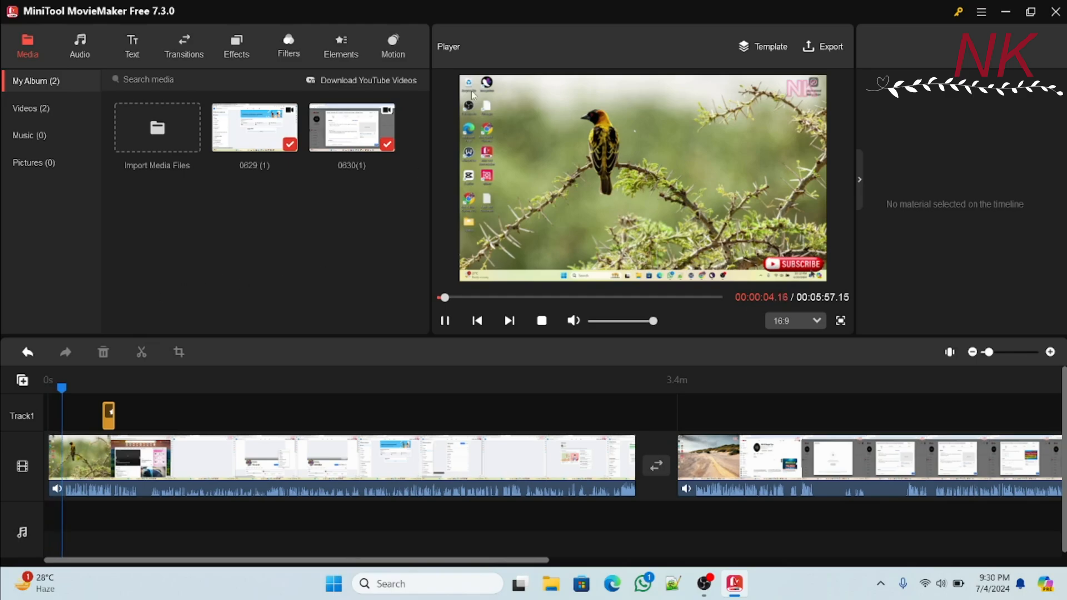
Add the Caption22 text at about 9 seconds and replace its placeholder with "NK All Bangla Tips".
click(135, 48)
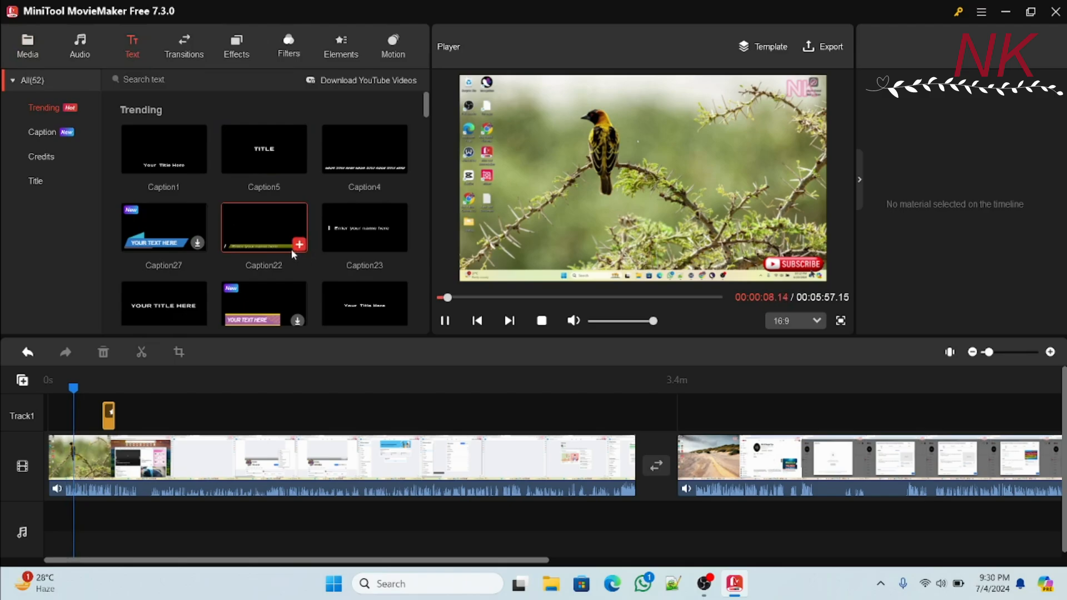
click(299, 245)
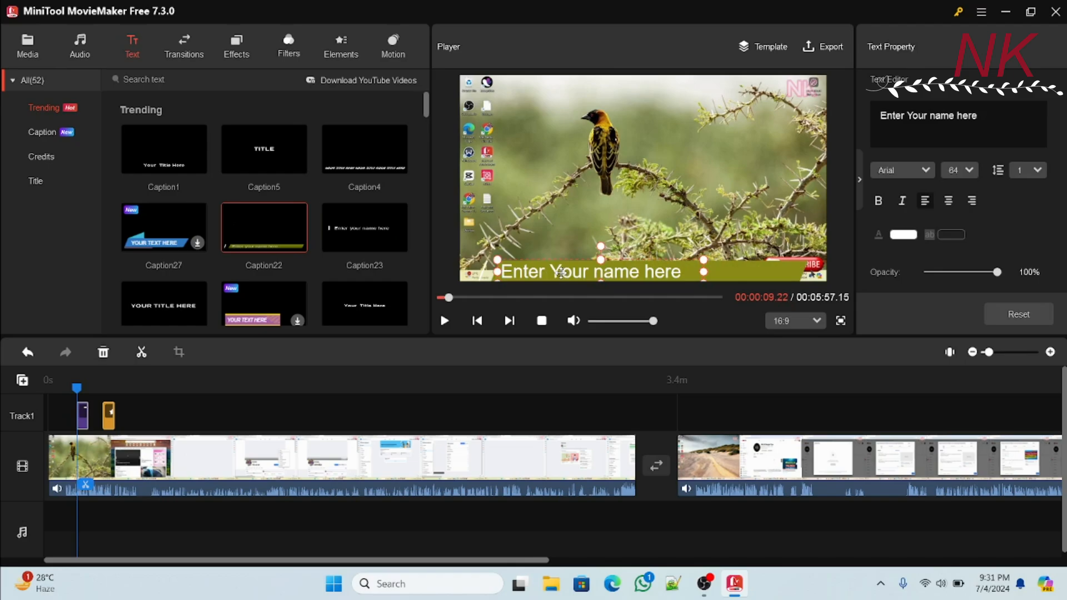
triple_click(563, 271)
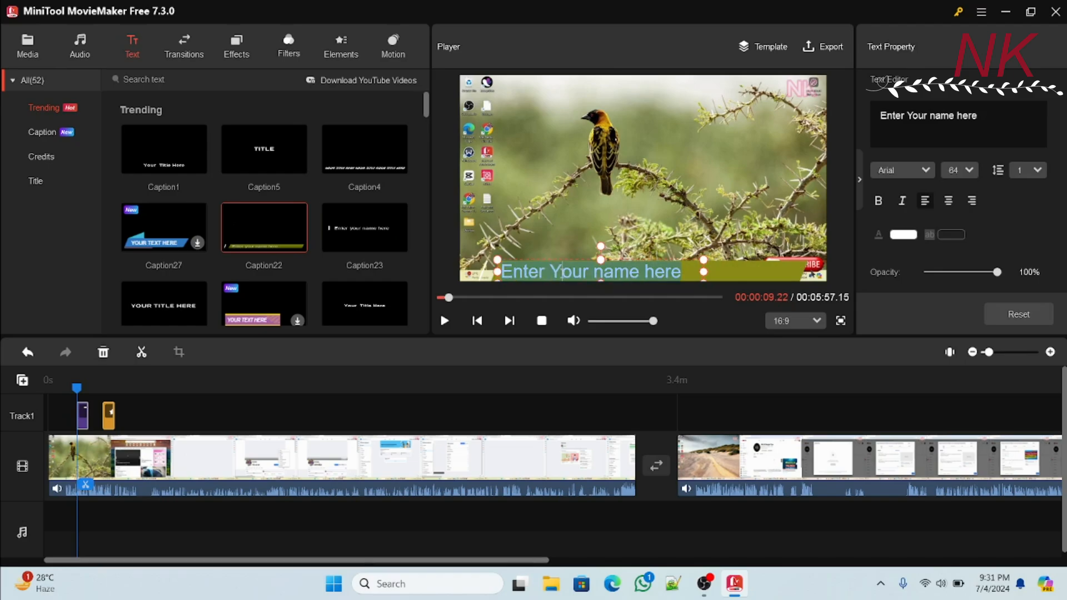
key(BackSpace)
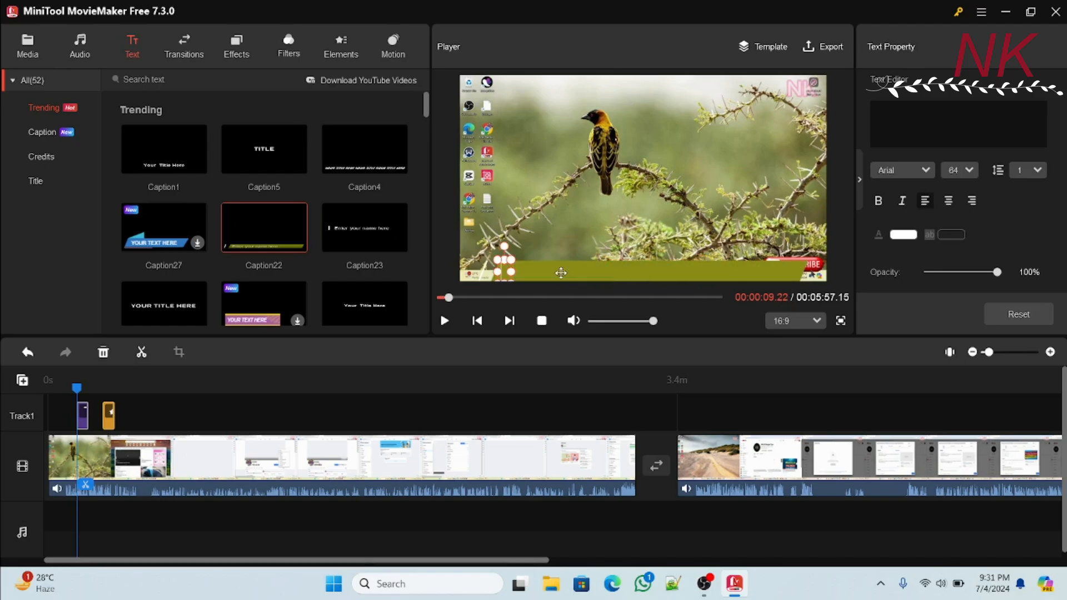
text(NK)
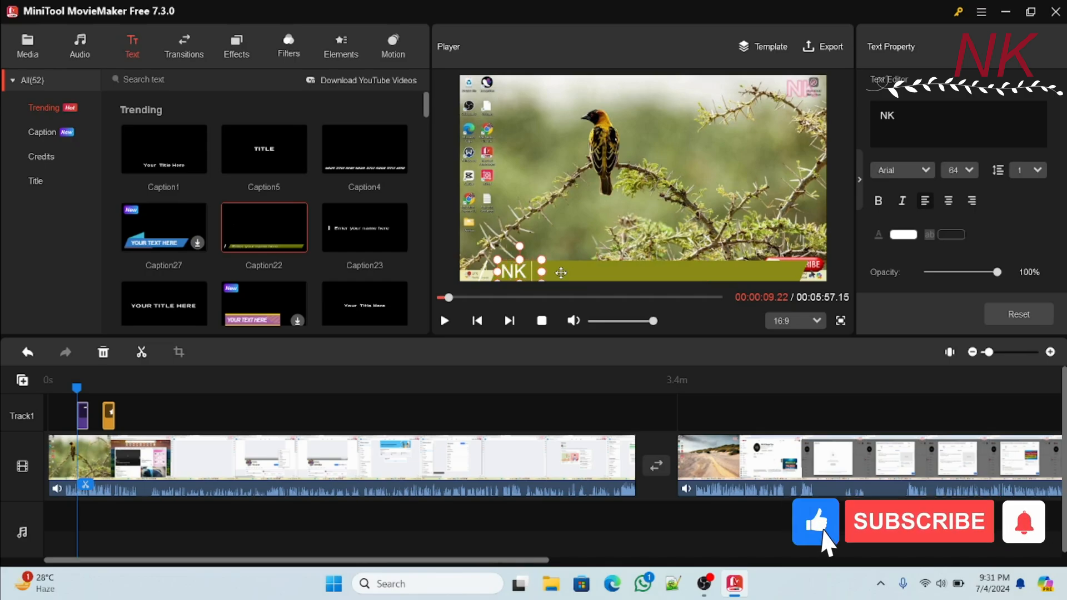
text( All)
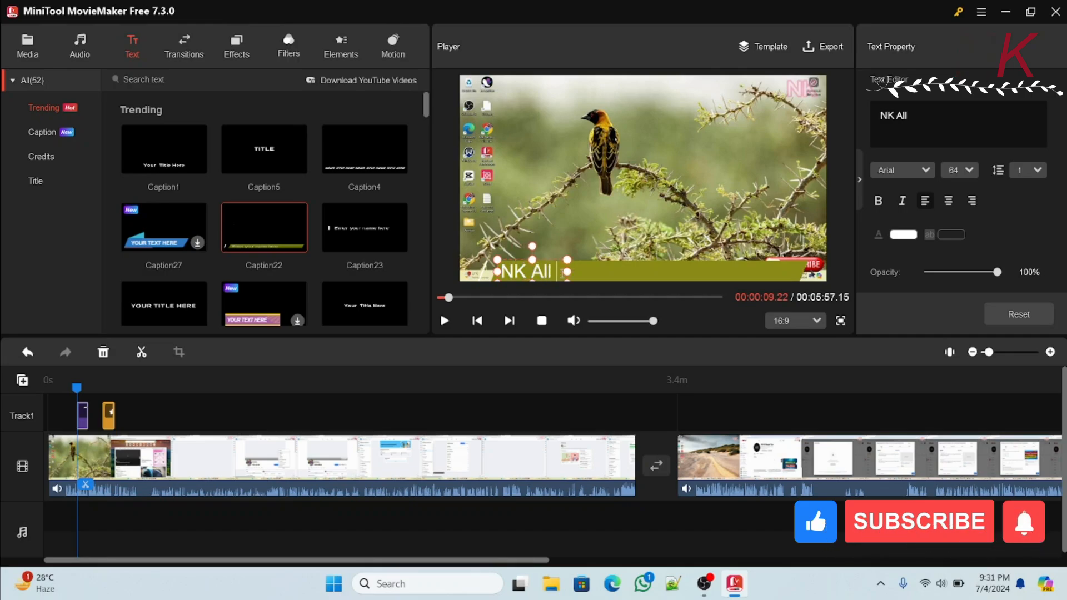
text( Ba)
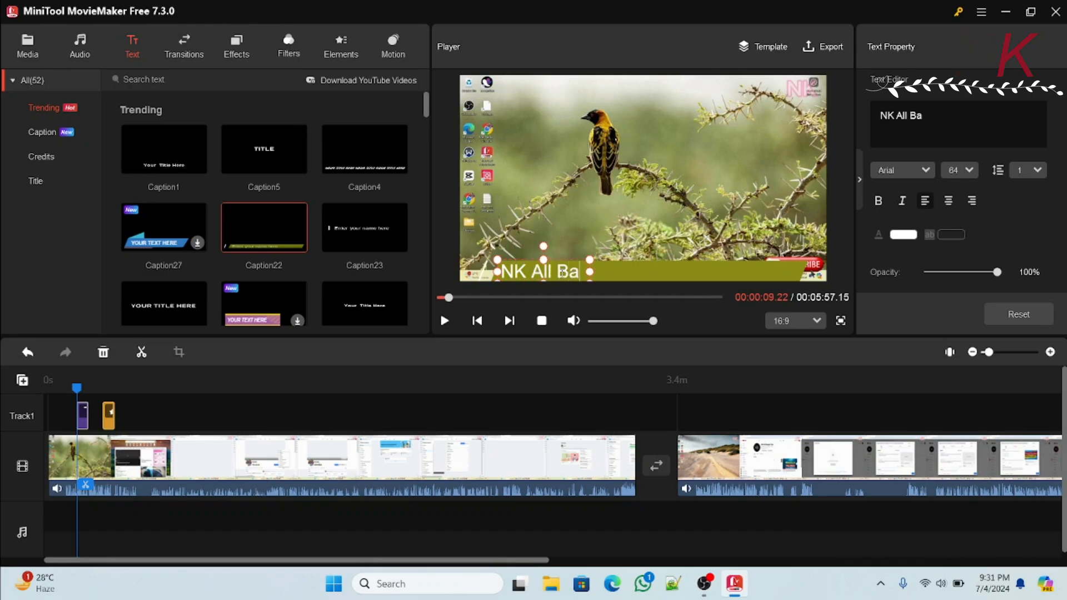
text(ngla)
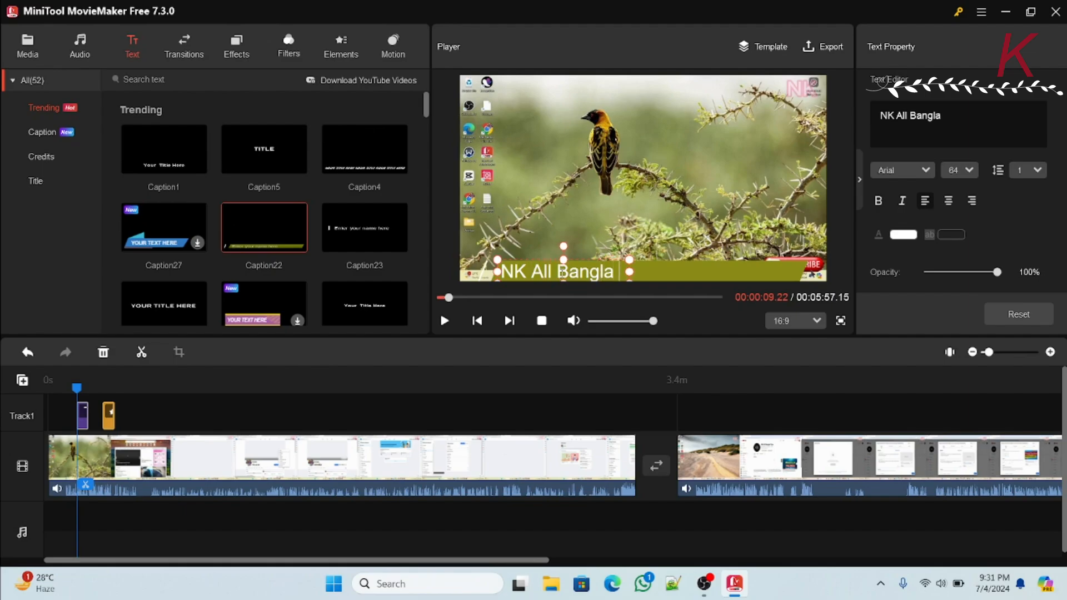
text( T)
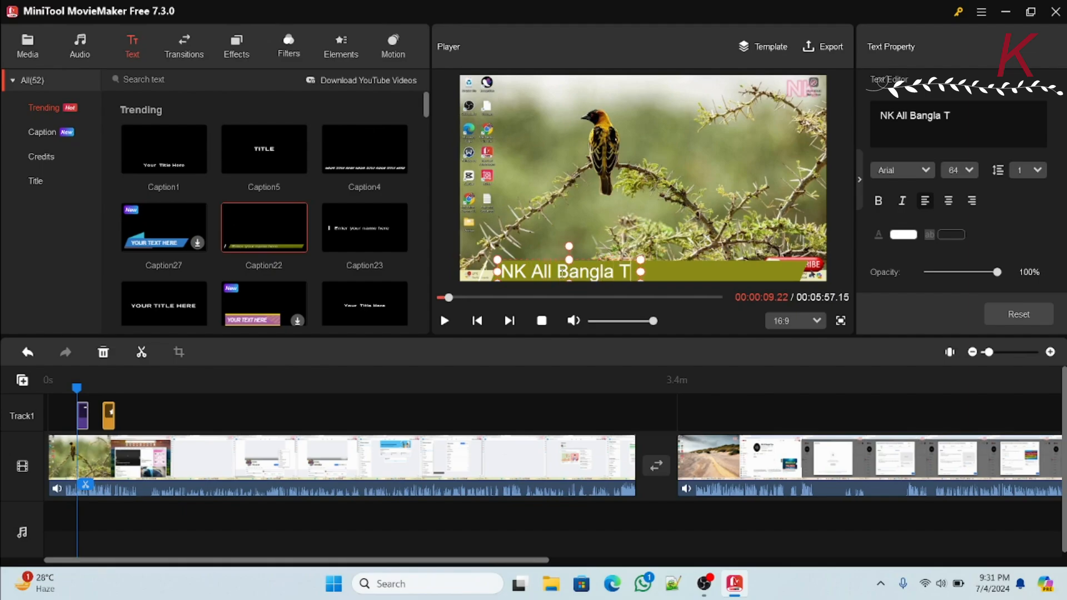
text(ips)
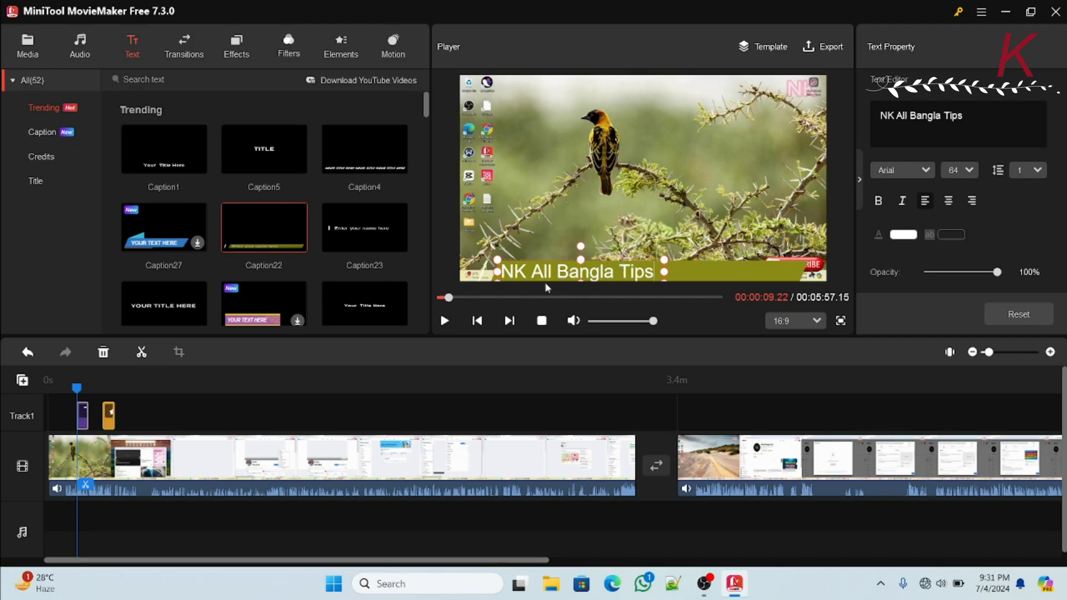
Set the caption's text colour to dark red and play the video from the caption.
click(445, 321)
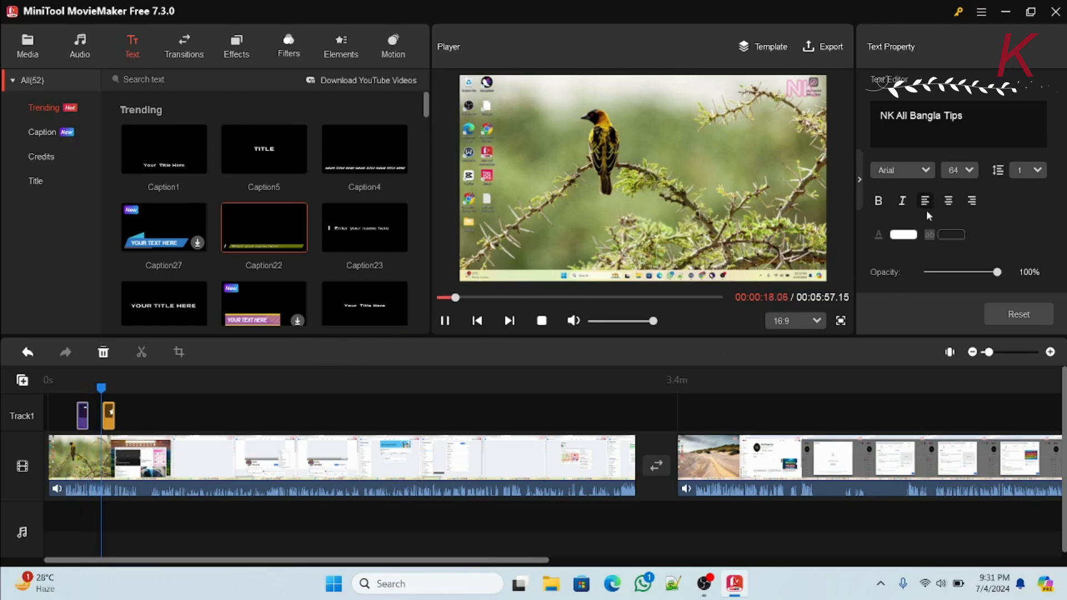
click(906, 235)
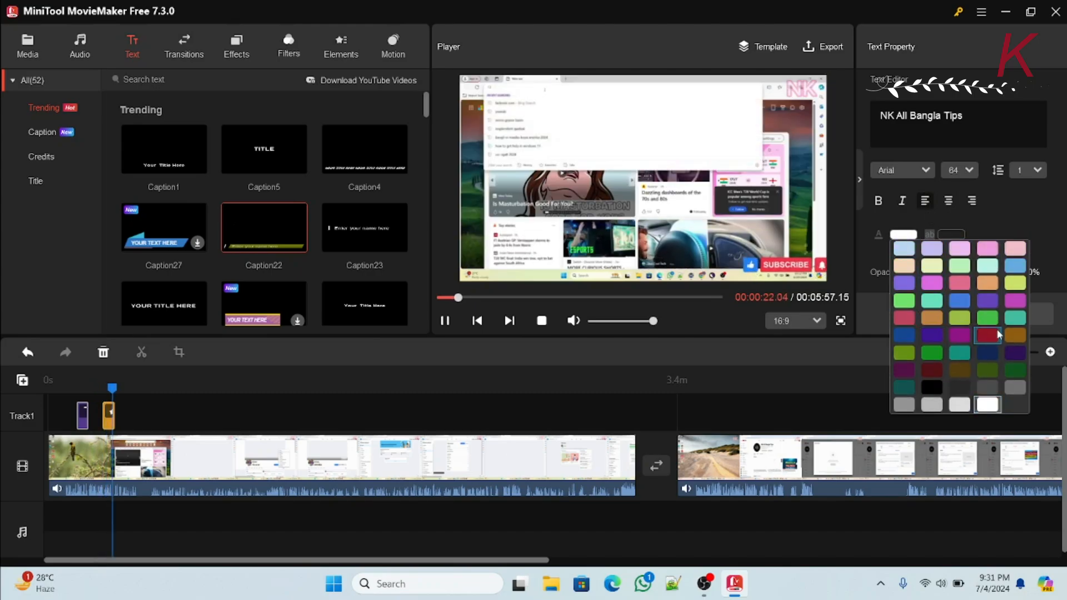
click(988, 333)
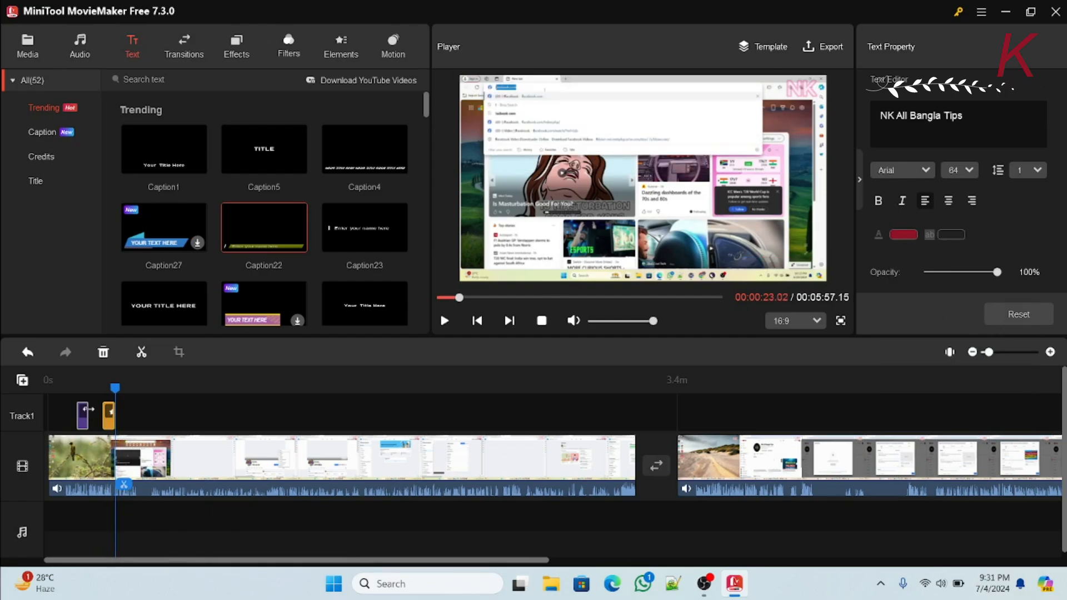
click(86, 409)
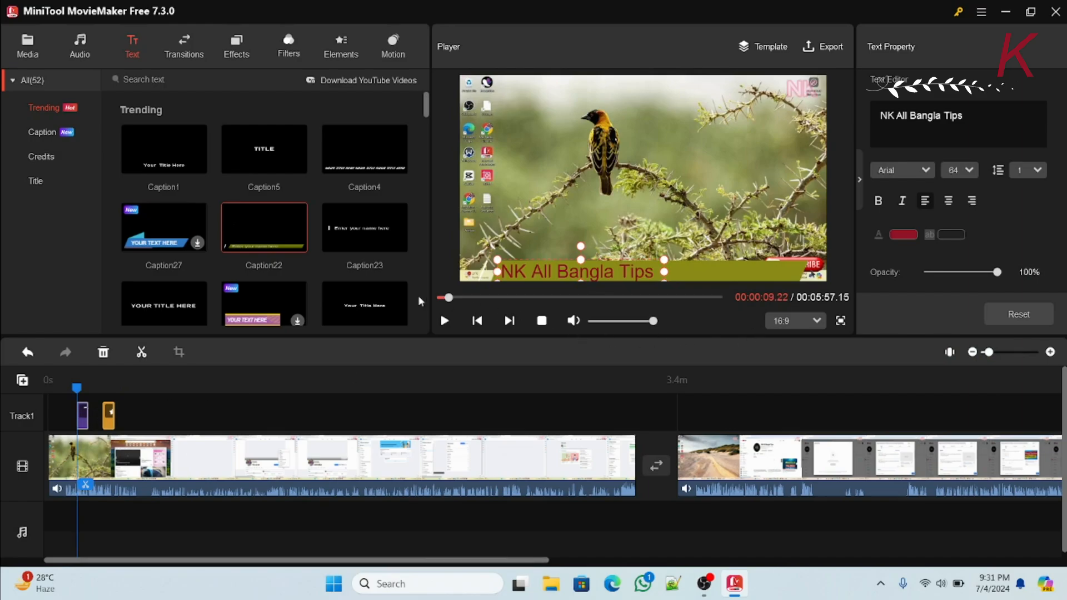
click(445, 320)
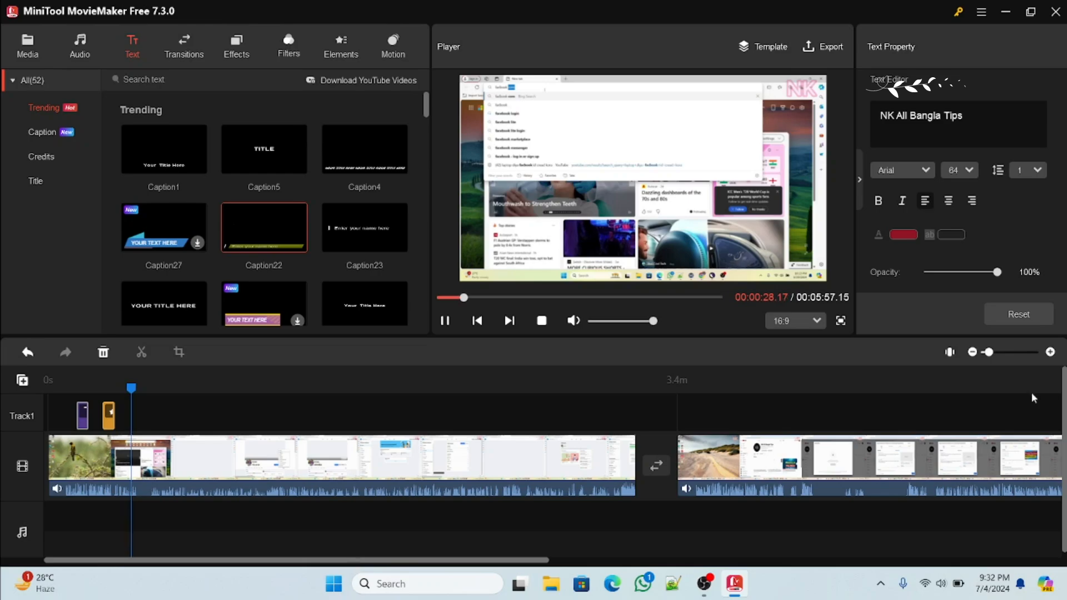
Export the video as My Movie in MP4 format to the MiniTool MovieMaker output folder.
click(813, 46)
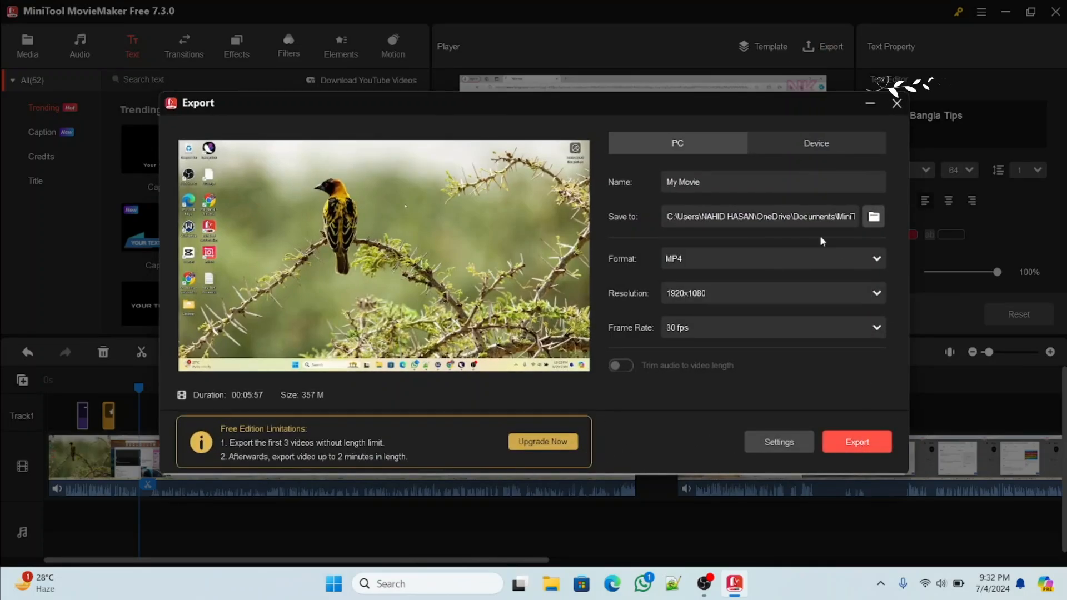
click(874, 218)
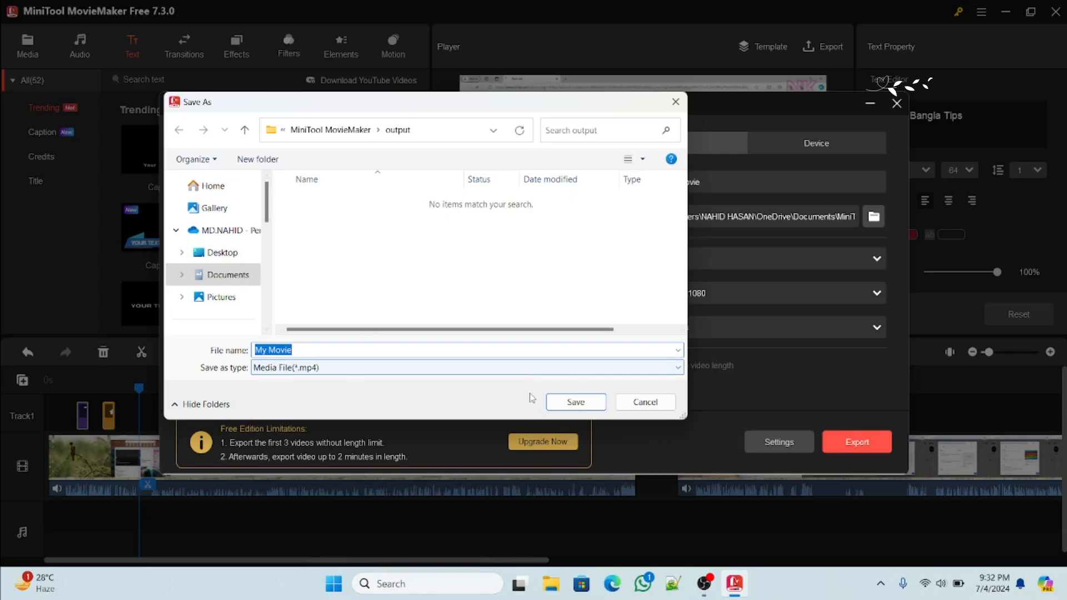
click(555, 401)
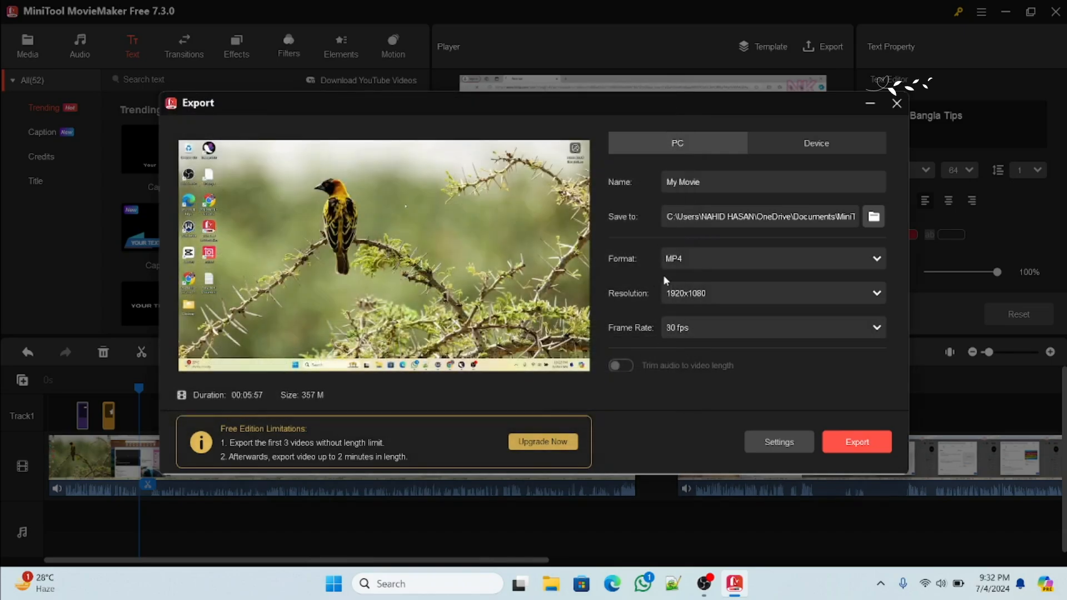
click(701, 262)
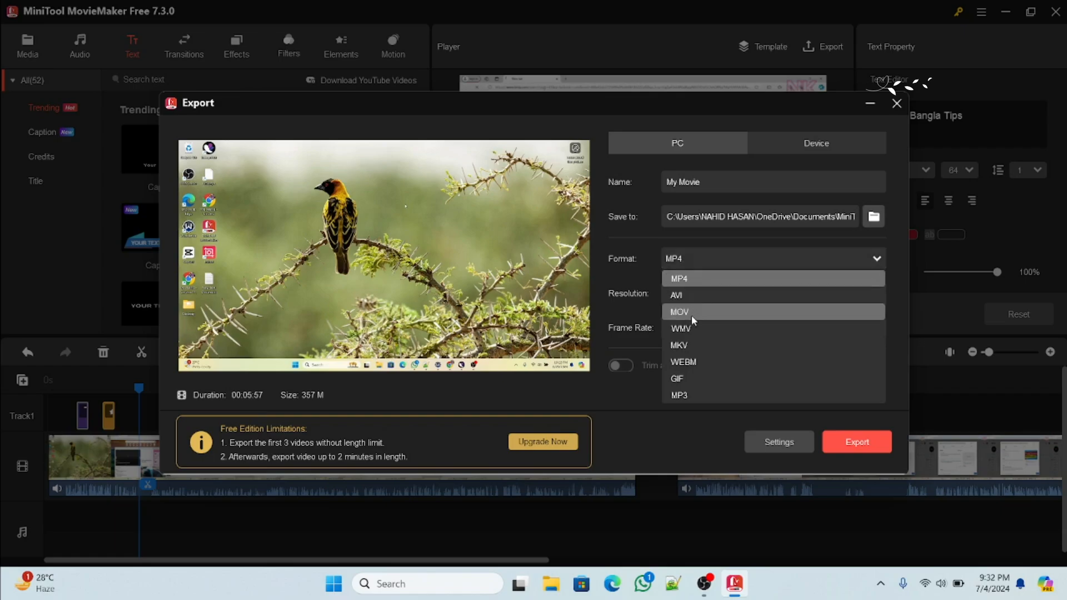
click(674, 277)
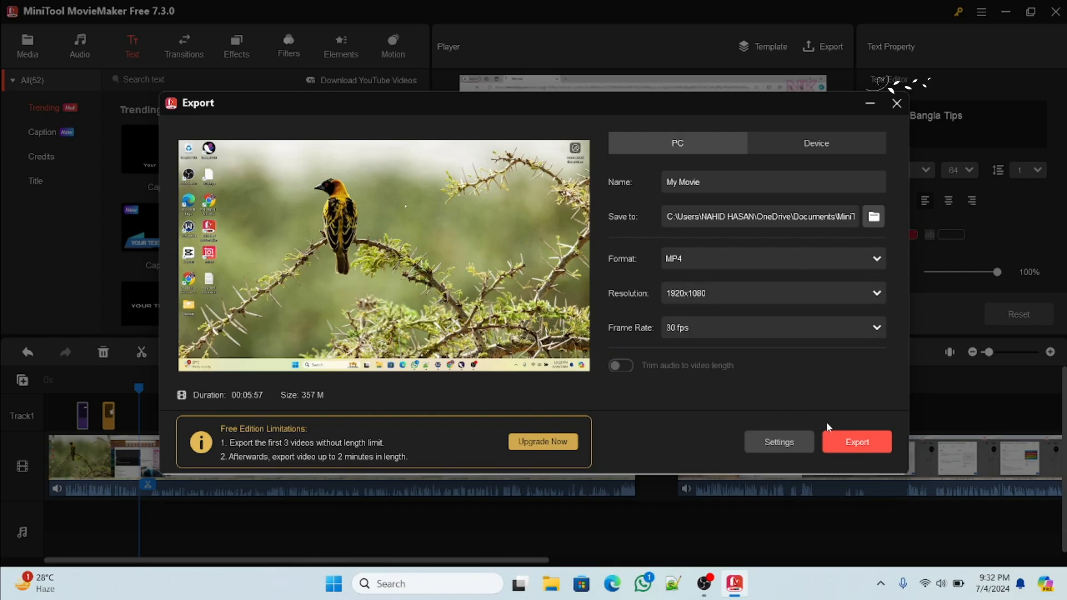
click(834, 444)
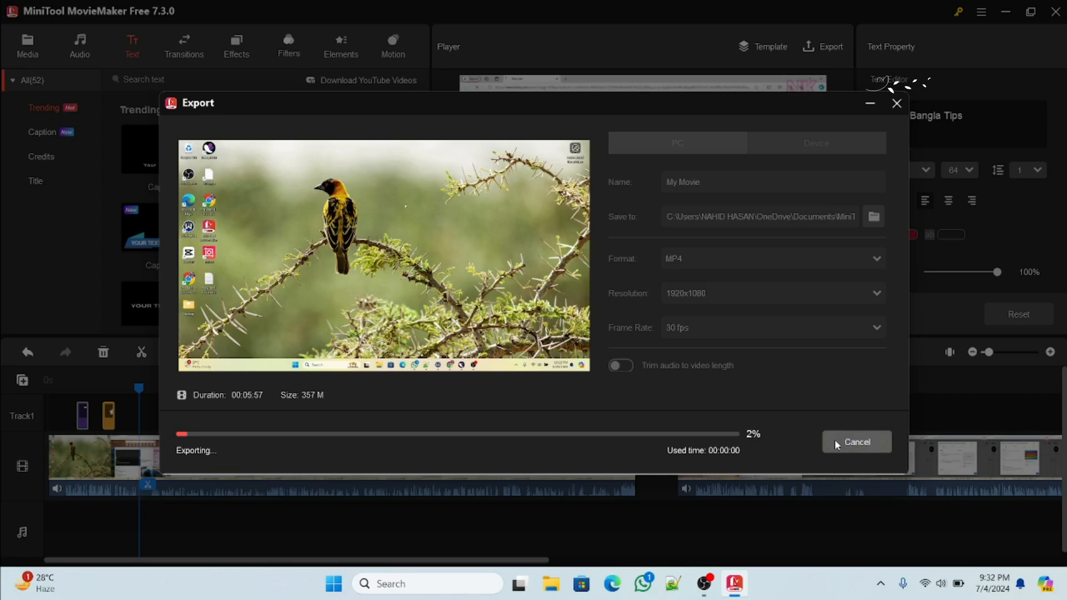